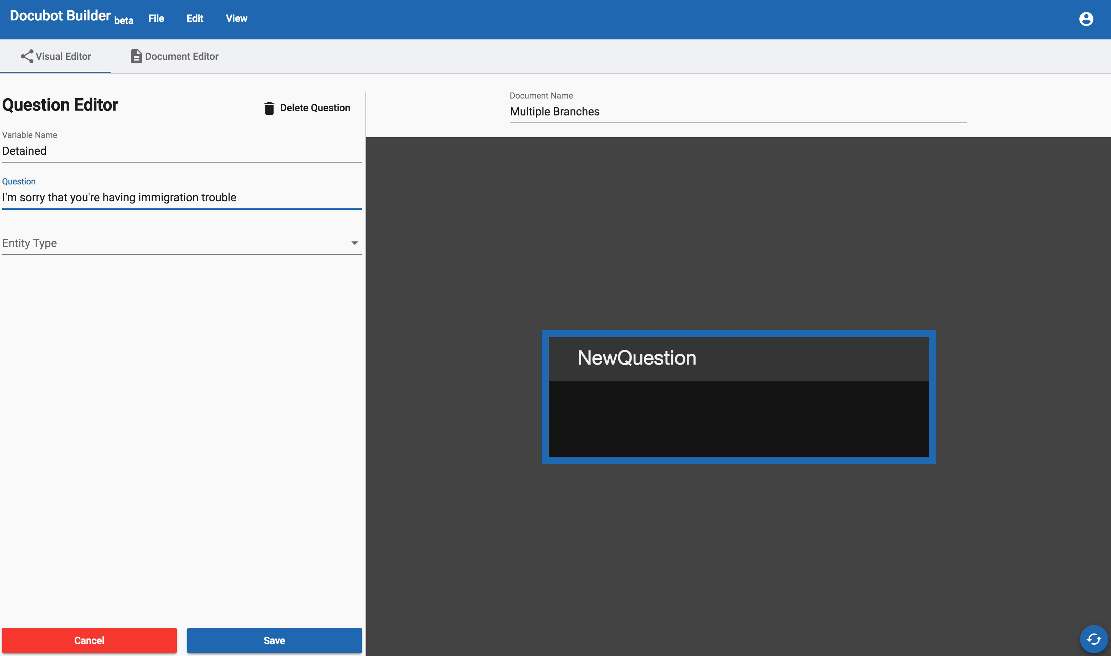
# Complete the Detained question with ". Is someone currently detained?", set its entity type to Yes/No, and save it.
pyautogui.write('. Is someone currently detained?')
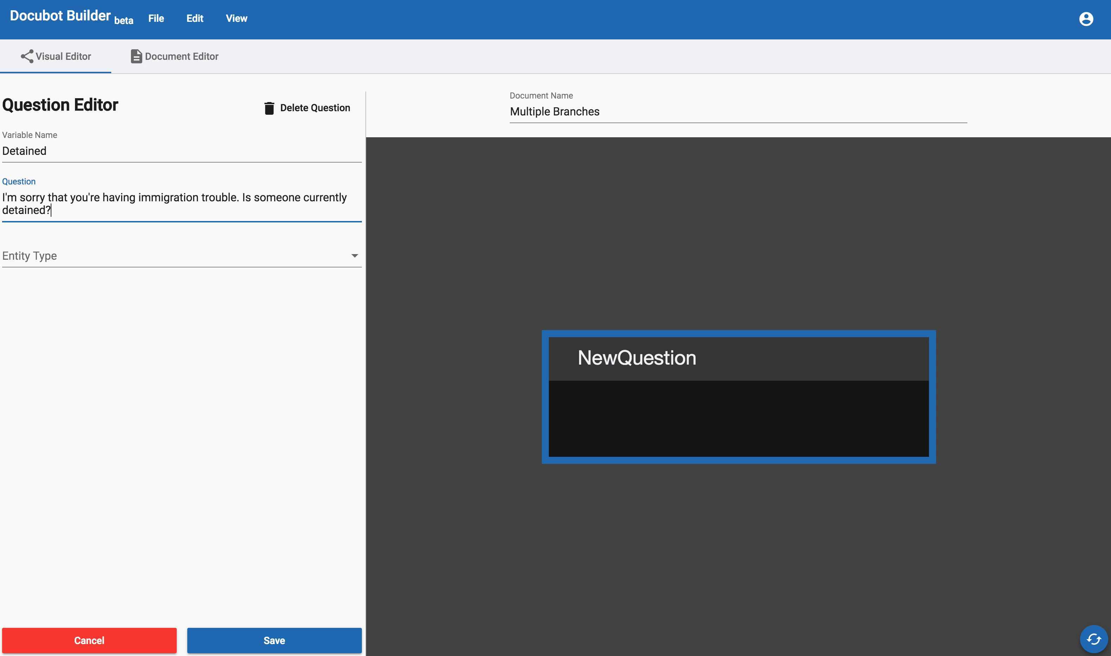
pyautogui.click(98, 256)
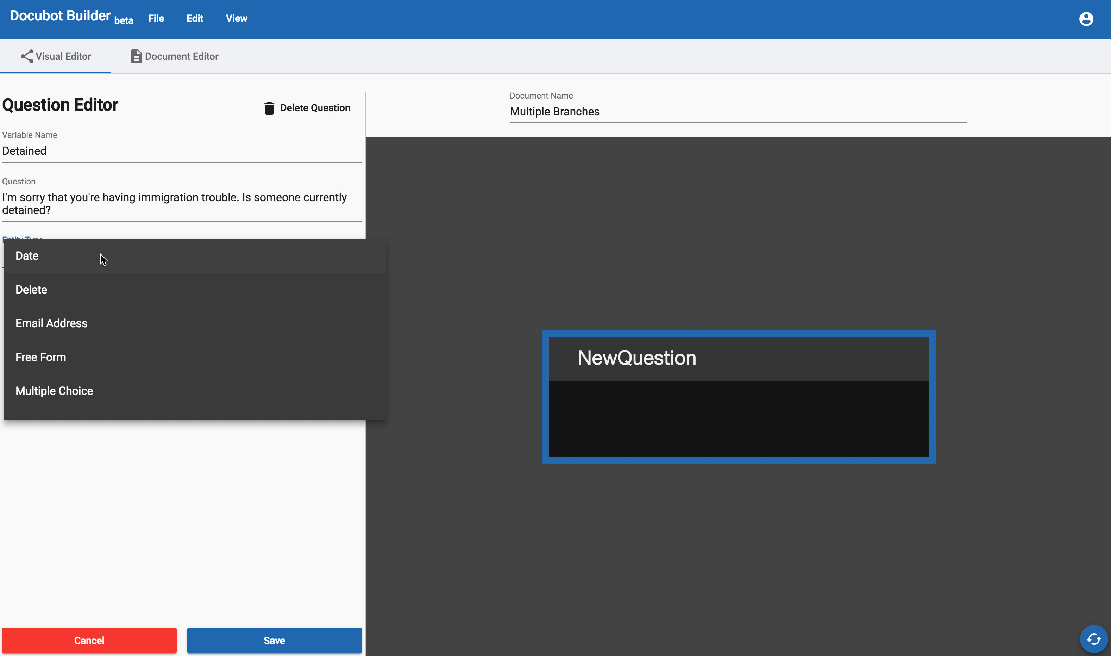
pyautogui.scroll(-5, 133, 355)
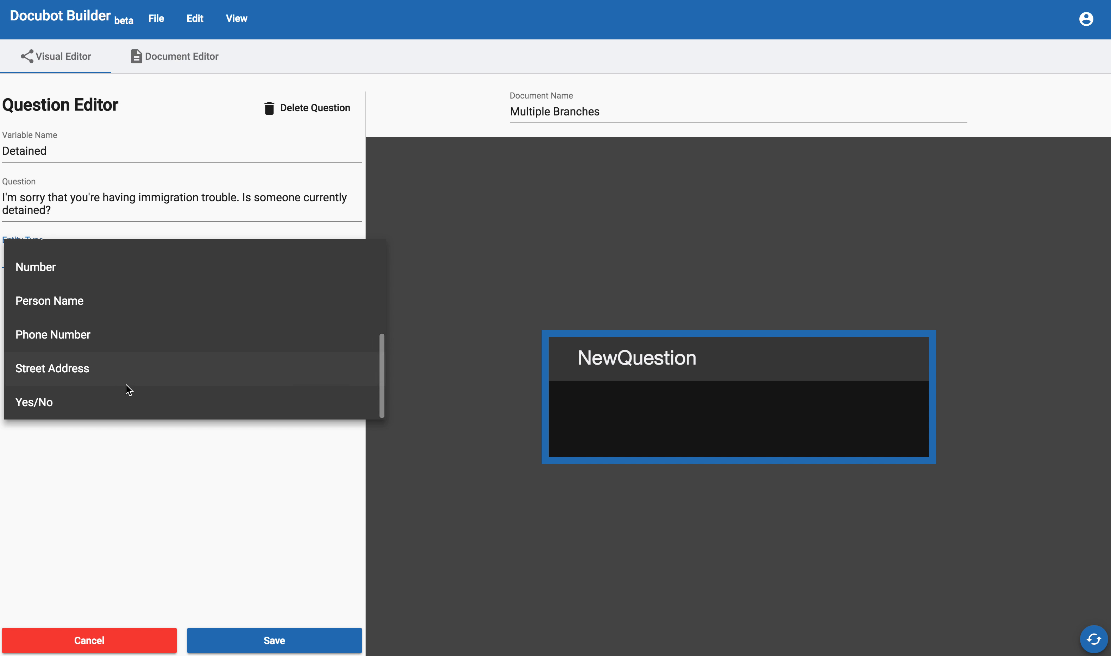
pyautogui.click(115, 407)
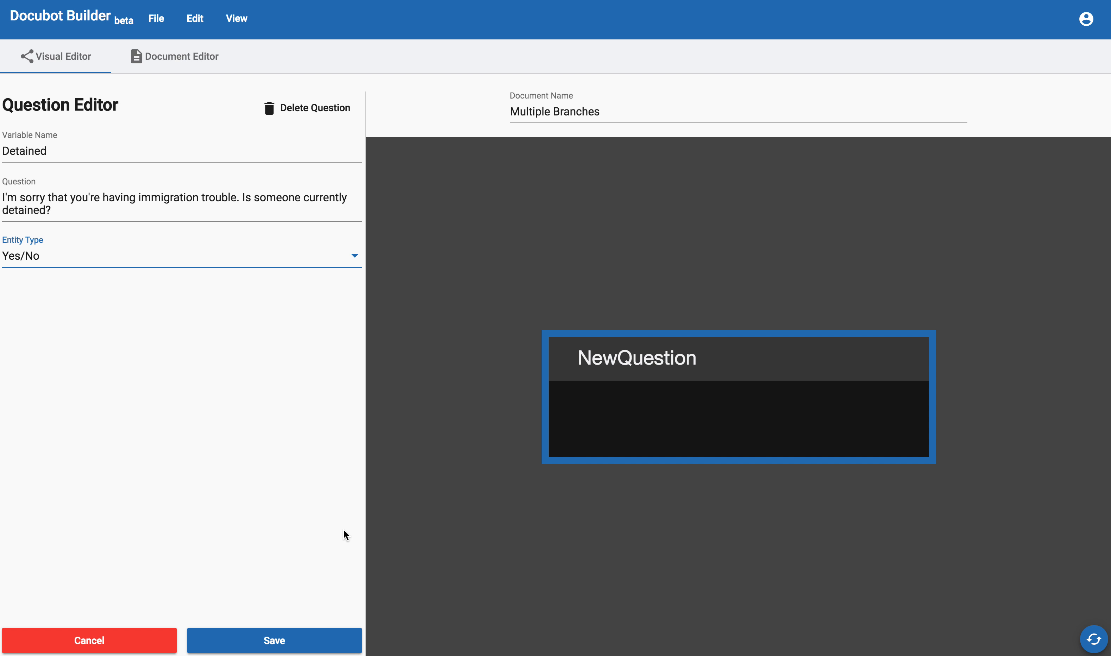
pyautogui.click(297, 645)
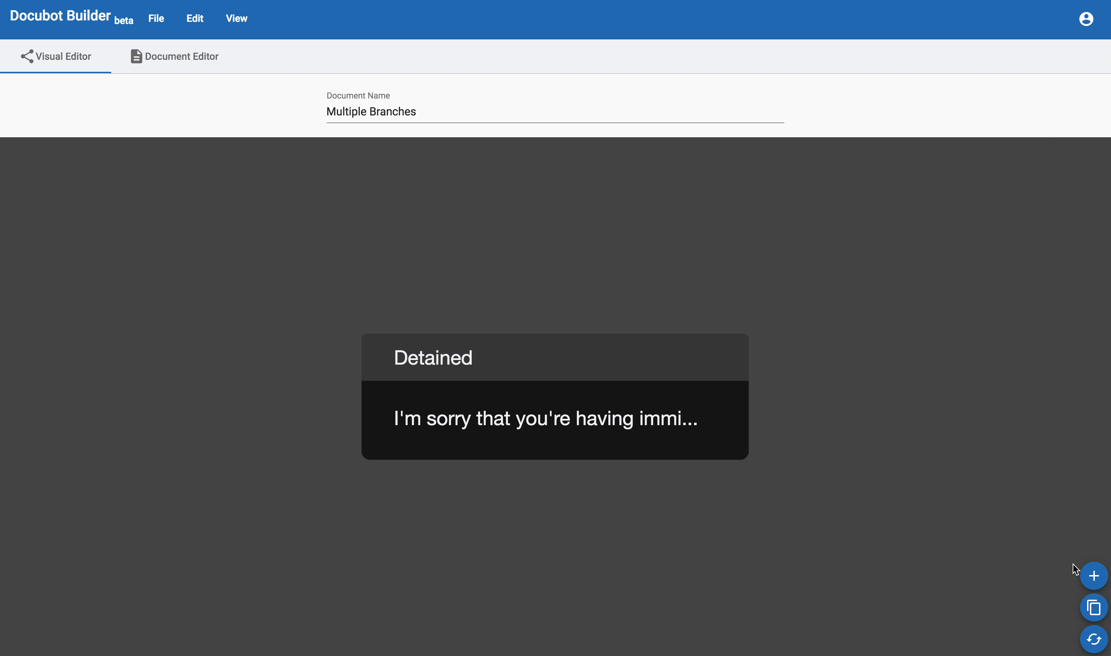
# Add a new question under Detained and name its variable YesDetainedResponse.
pyautogui.click(1096, 577)
pyautogui.click(662, 417)
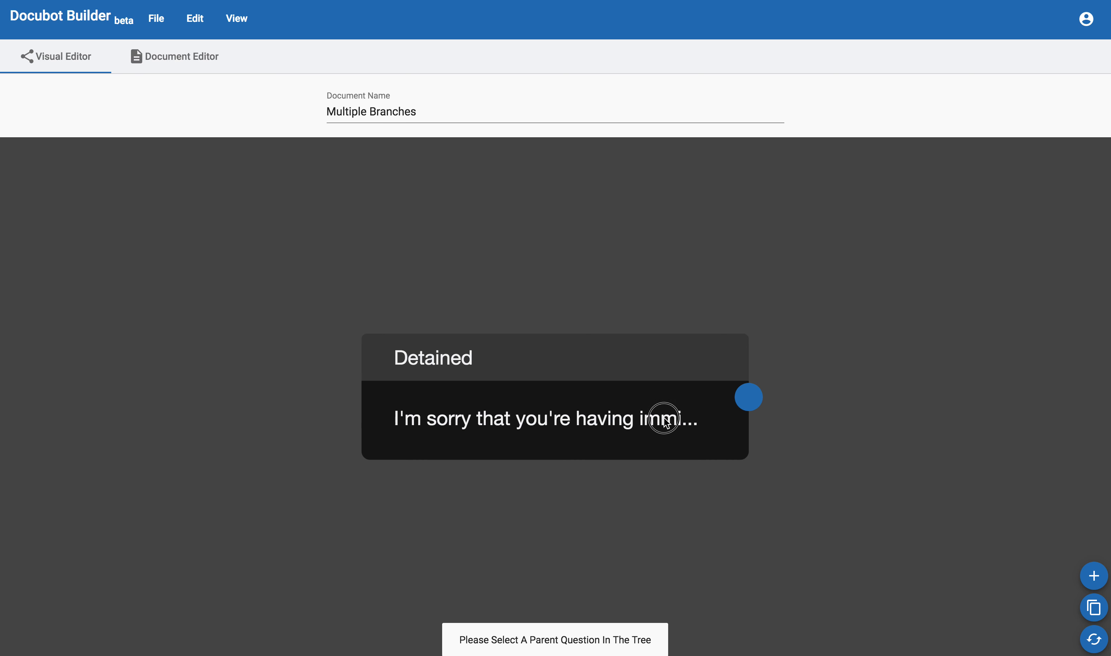
pyautogui.moveTo(89, 150); pyautogui.dragTo(1, 148)
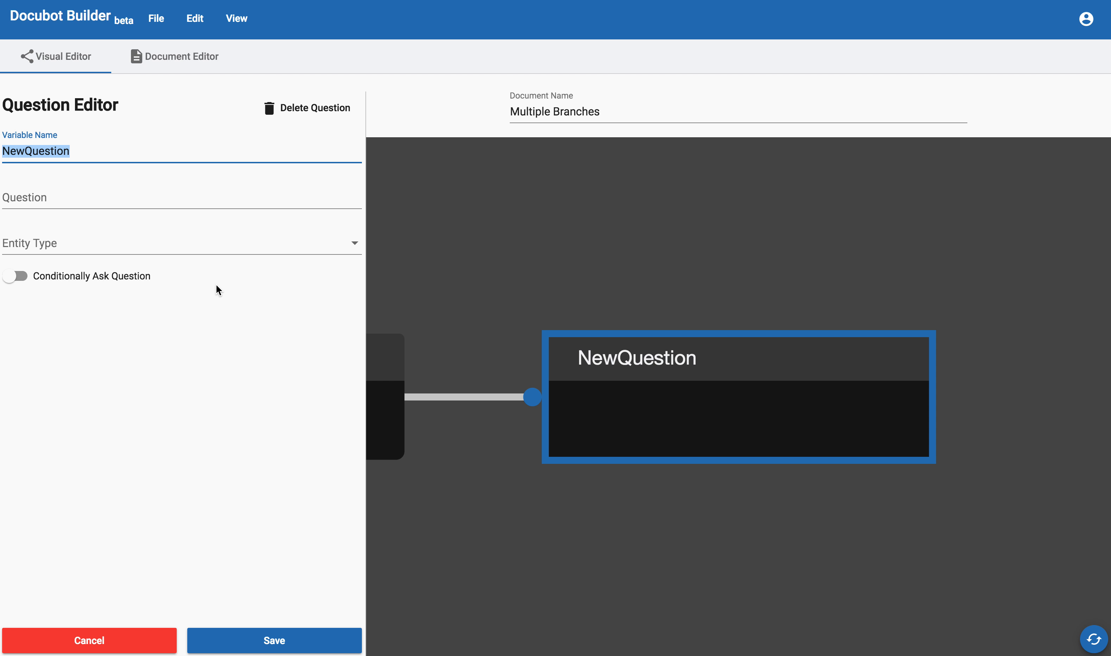
pyautogui.write('Yes')
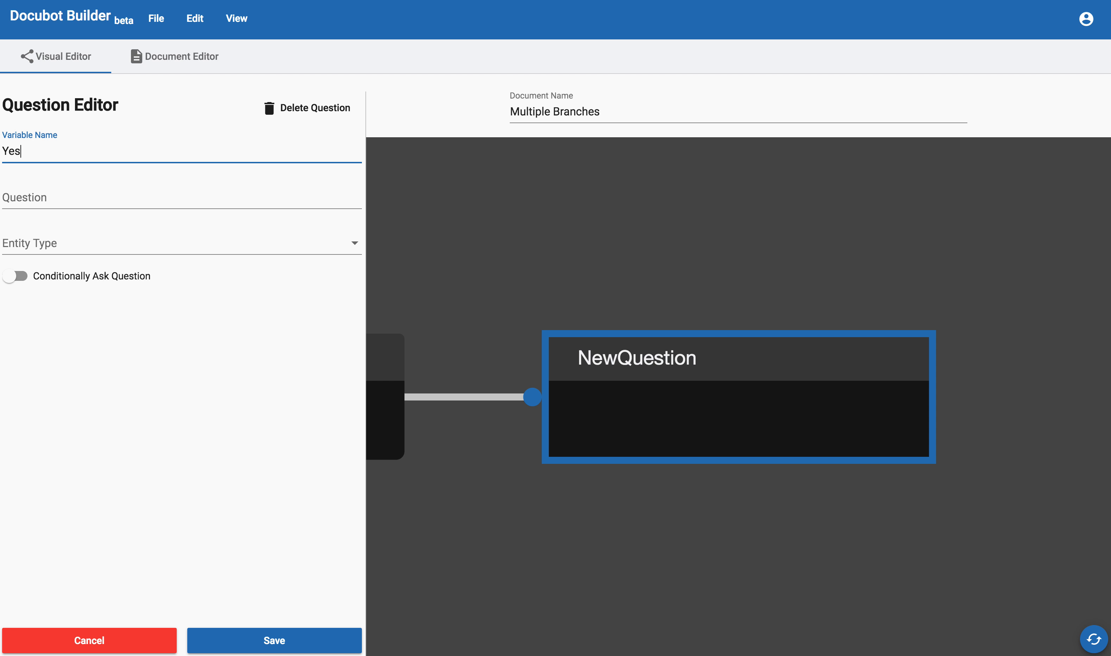
pyautogui.write('DetainedRE')
pyautogui.press('BackSpace')
pyautogui.write('esponse')
# Enter "Oh! I'm sorry, let's see what we can do!" as the YesDetainedResponse question text and set its entity type to No Op.
pyautogui.press('Tab')
pyautogui.write("Oh! I'm sorry")
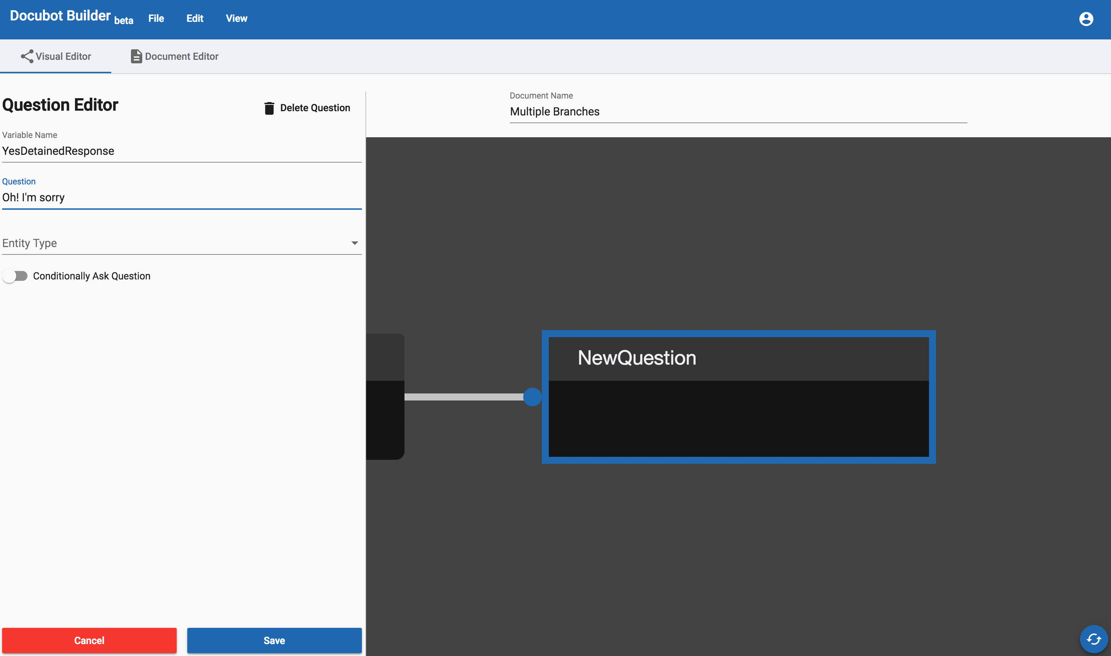
pyautogui.write(", let's see what we can do!")
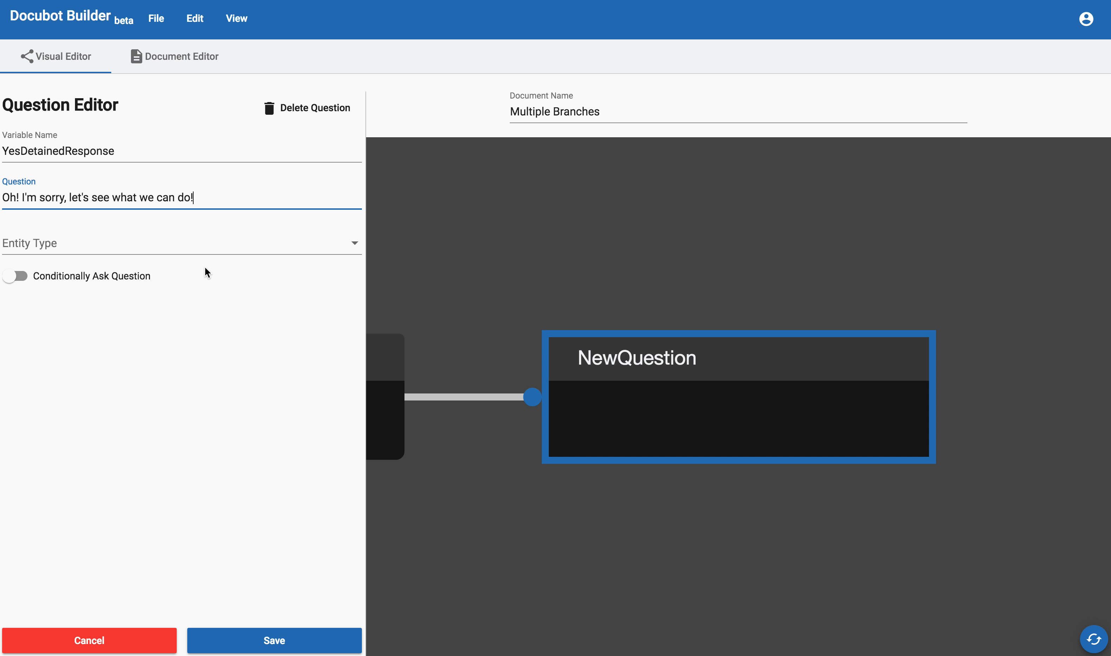
pyautogui.click(218, 248)
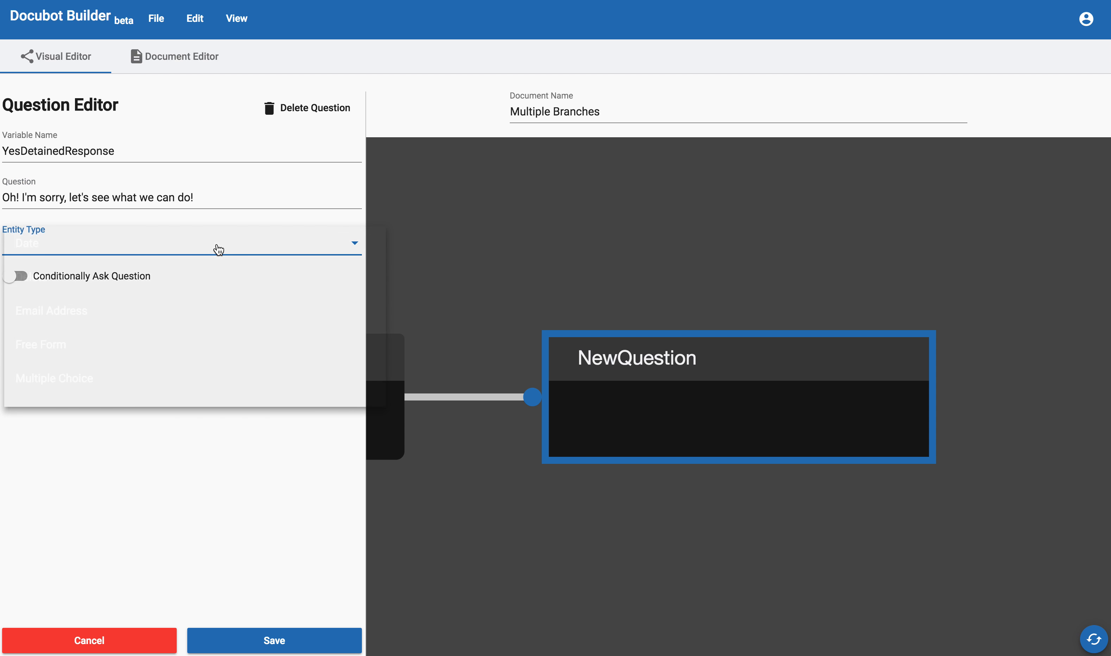
pyautogui.scroll(-1, 200, 374)
pyautogui.scroll(-1, 200, 374)
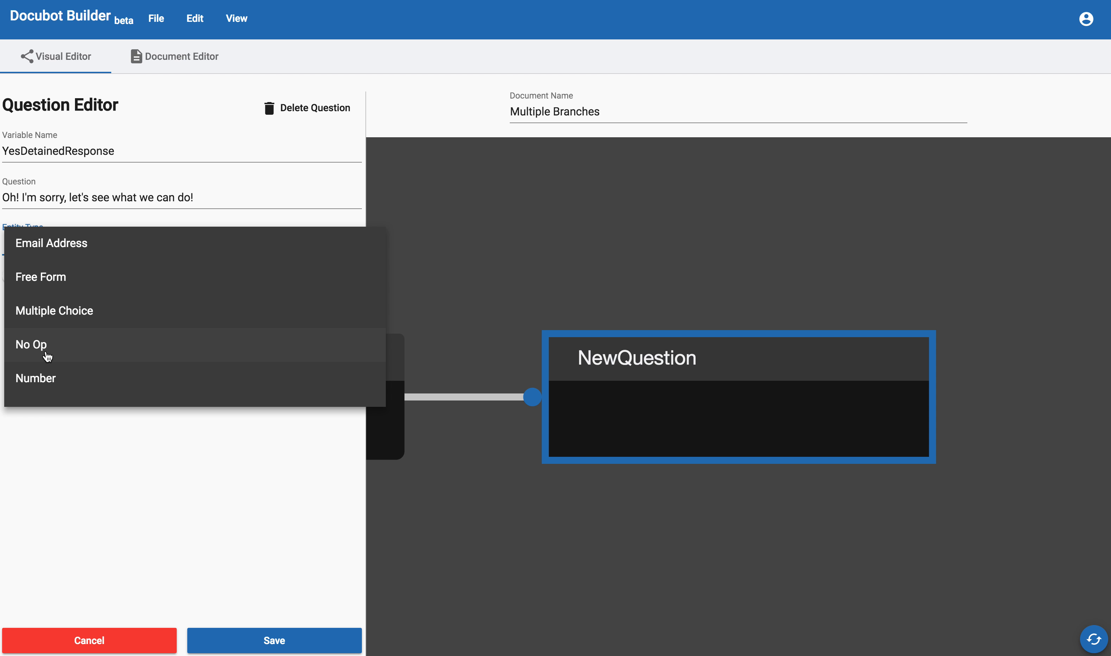
pyautogui.click(98, 356)
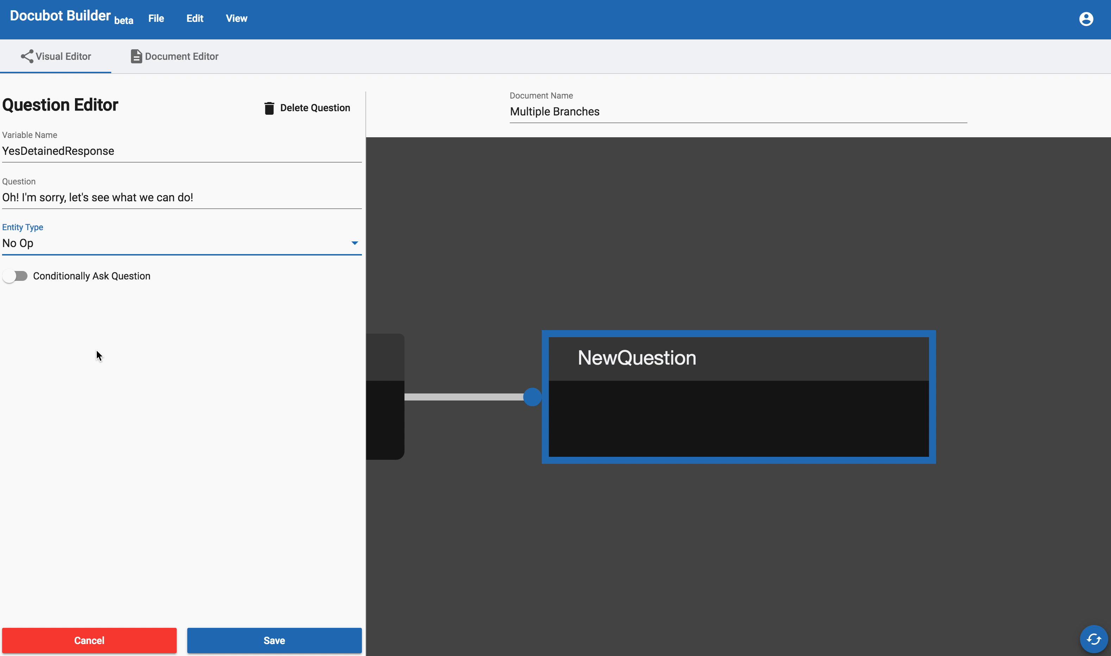
# Make YesDetainedResponse conditional on every condition being true, with the condition Detained Equals Yes, and save the question.
pyautogui.click(18, 277)
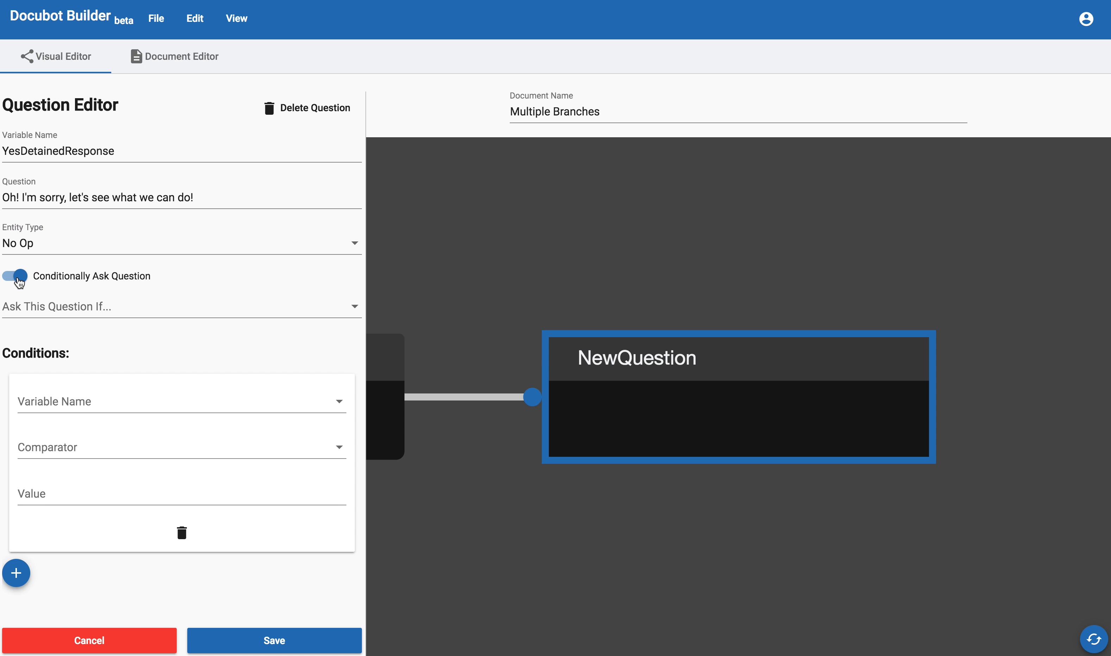
pyautogui.click(116, 316)
pyautogui.click(109, 320)
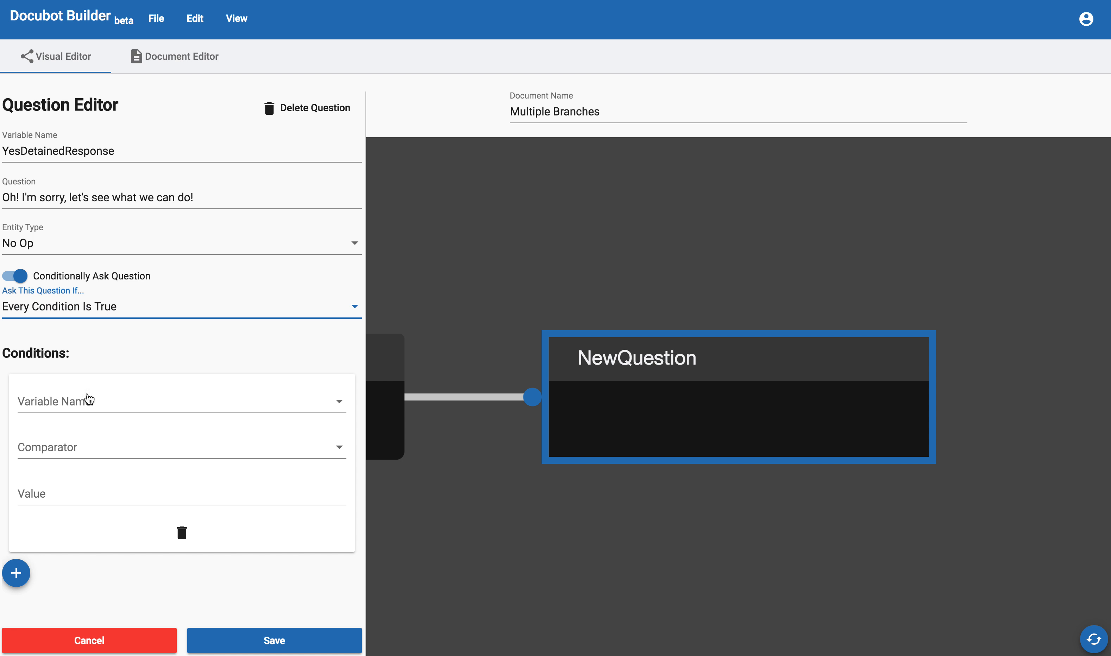
pyautogui.click(89, 413)
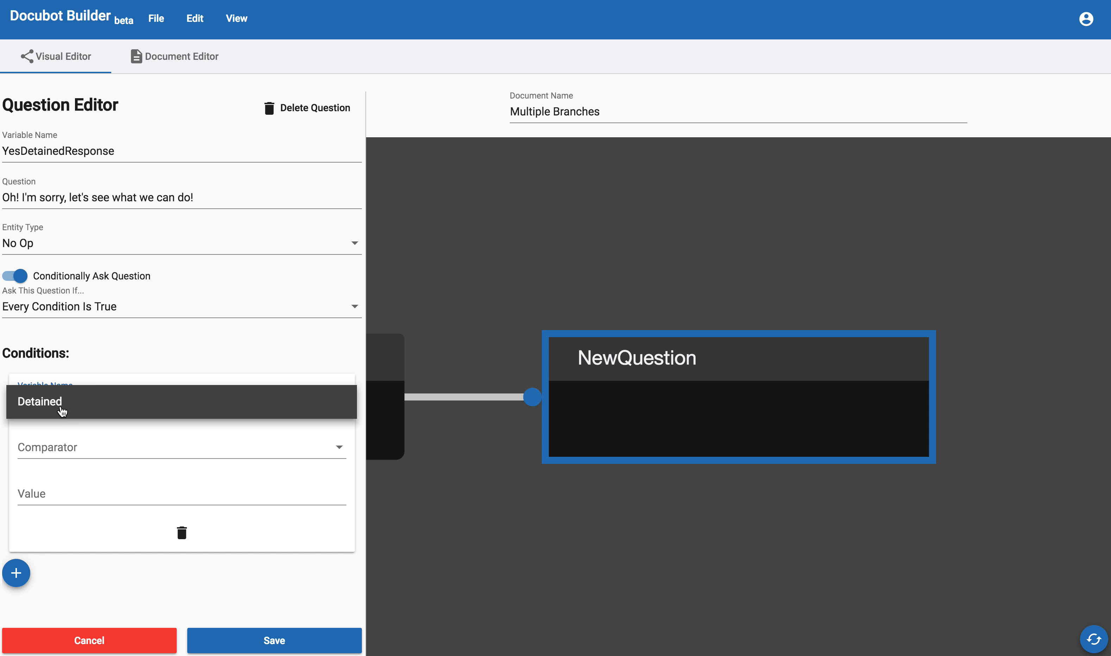
pyautogui.click(61, 412)
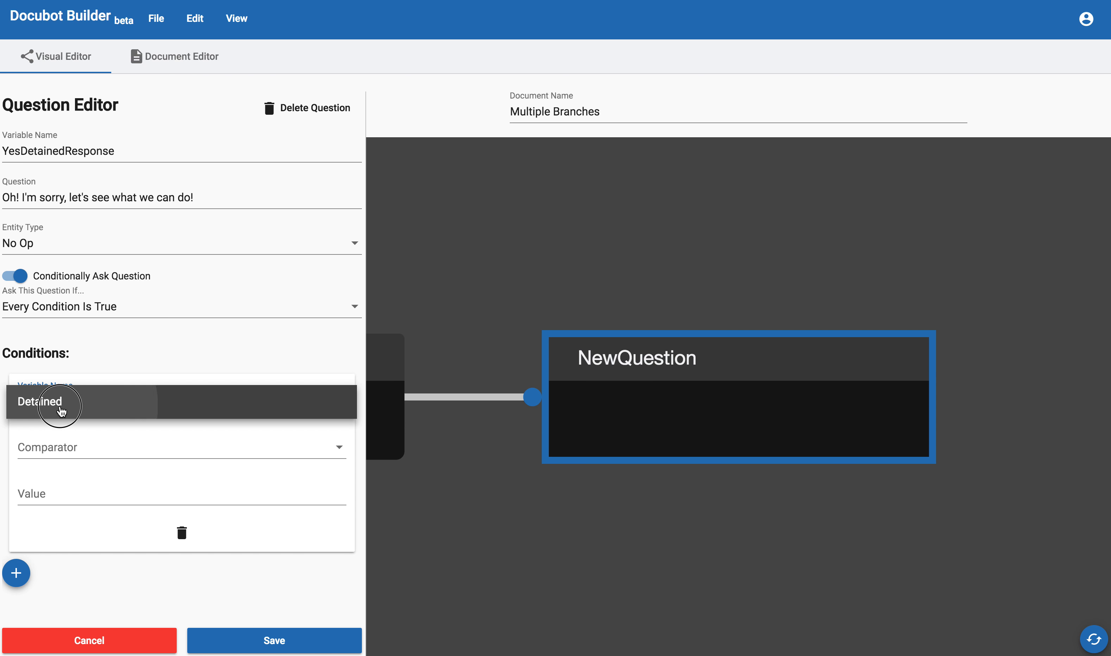
pyautogui.click(67, 453)
pyautogui.click(69, 459)
pyautogui.click(68, 496)
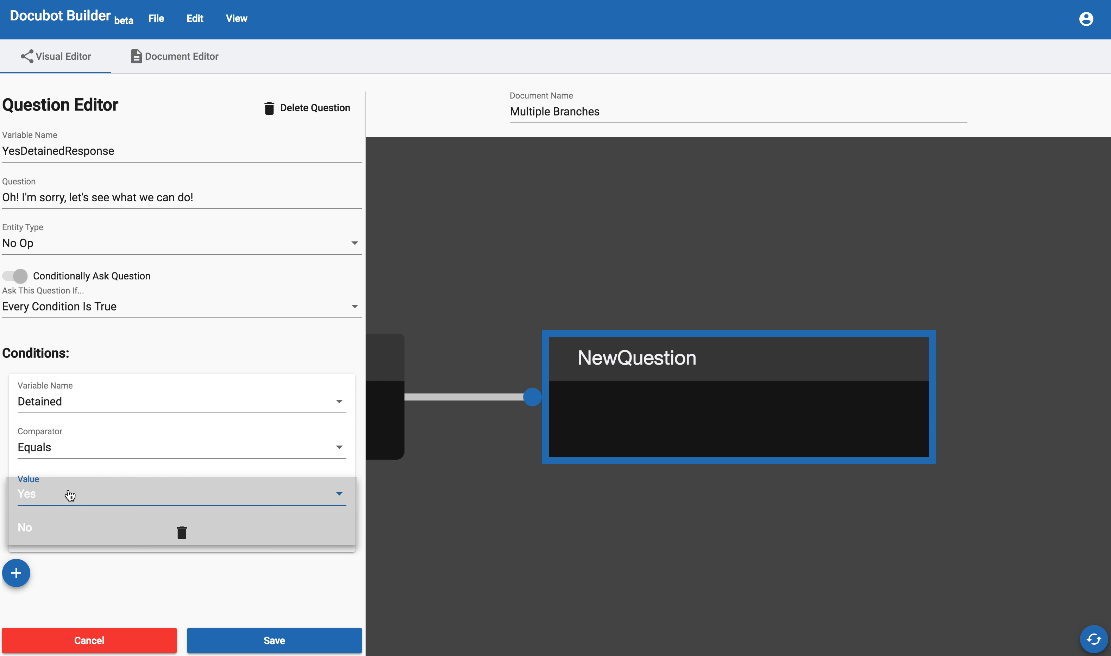
pyautogui.click(69, 509)
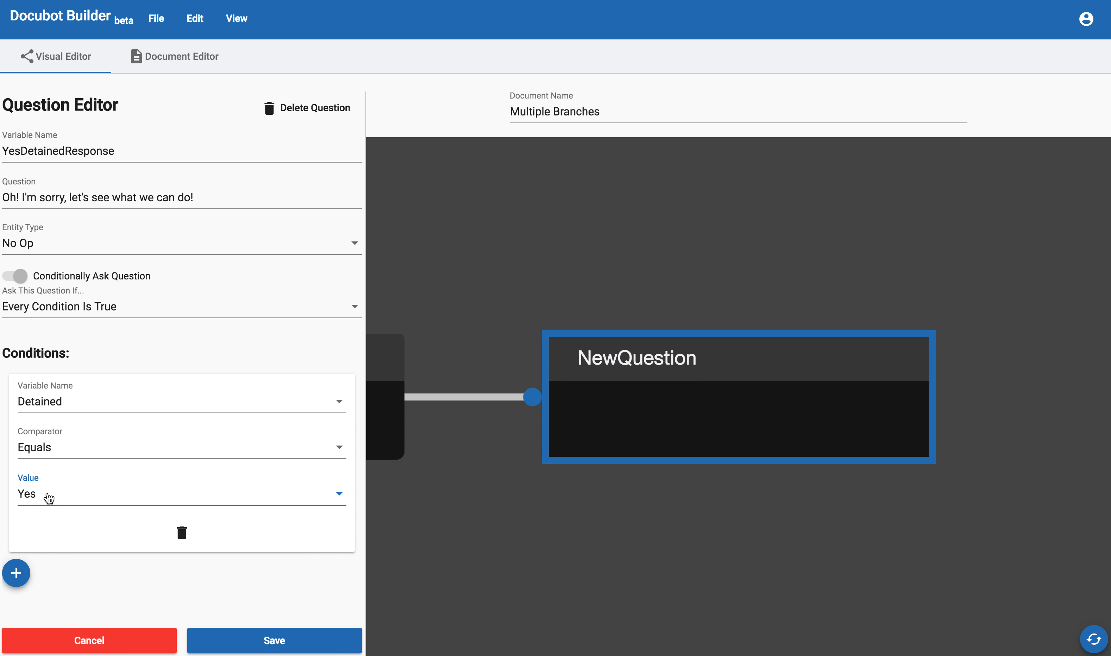
pyautogui.click(304, 649)
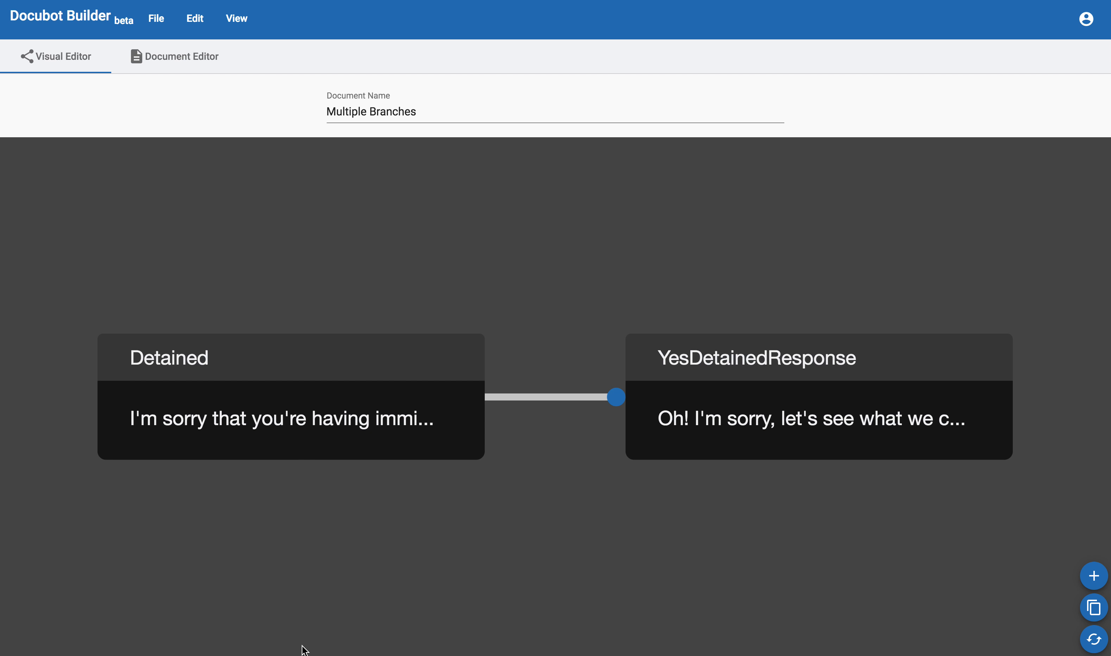
# Add a second question branching from Detained and name its variable NoDetainedResponse.
pyautogui.click(1096, 575)
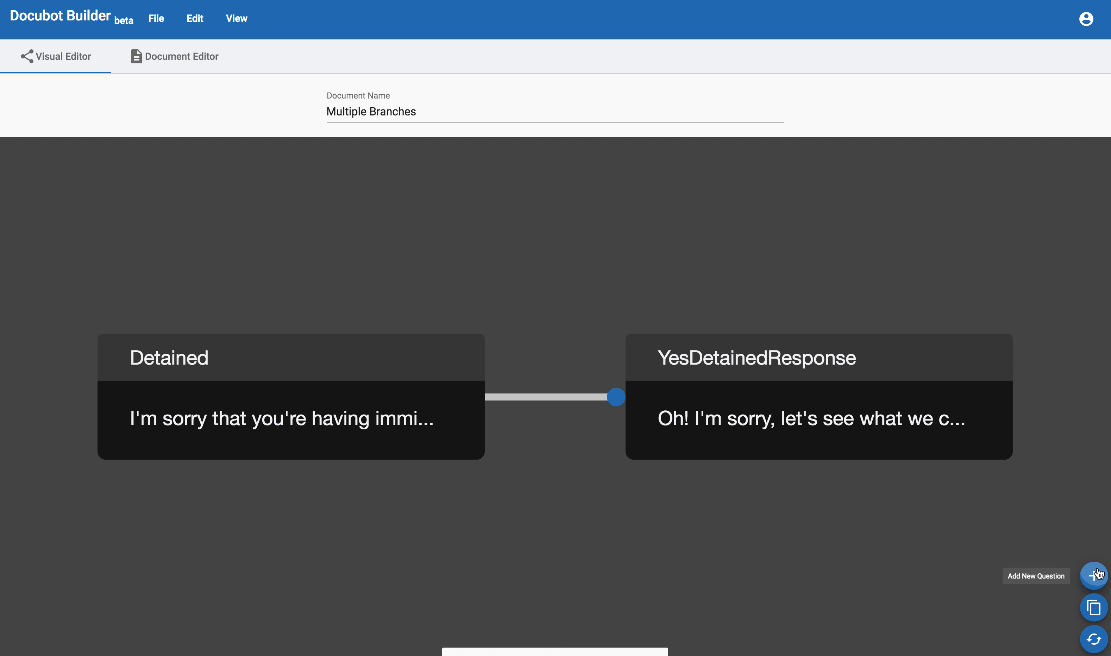
pyautogui.click(367, 429)
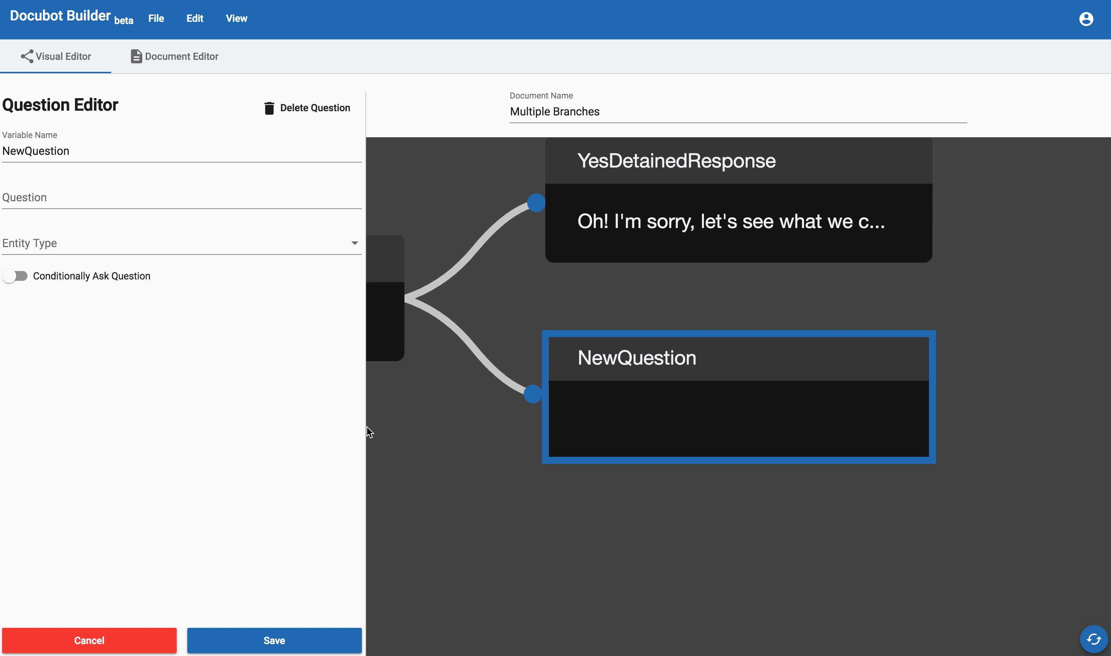
pyautogui.moveTo(68, 151); pyautogui.dragTo(2, 151)
pyautogui.write('NoDetainedResponse')
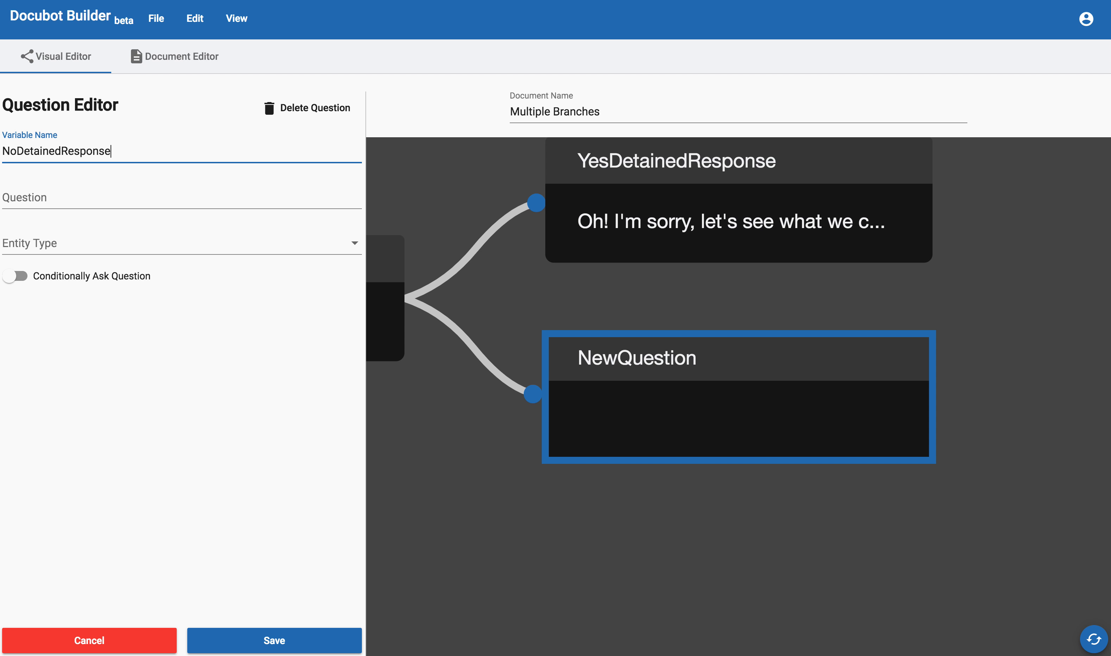
# Enter "I'm glad! Let's get started." as the NoDetainedResponse question text and set its entity type to No Op.
pyautogui.press('Tab')
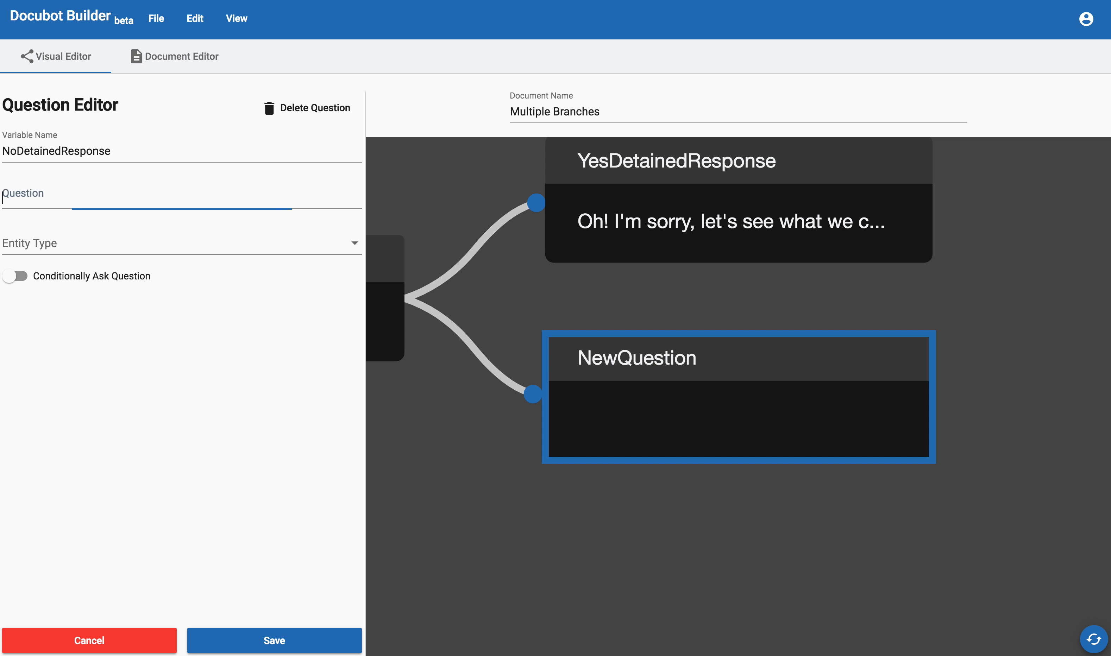
pyautogui.write("I'm ")
pyautogui.write('glar')
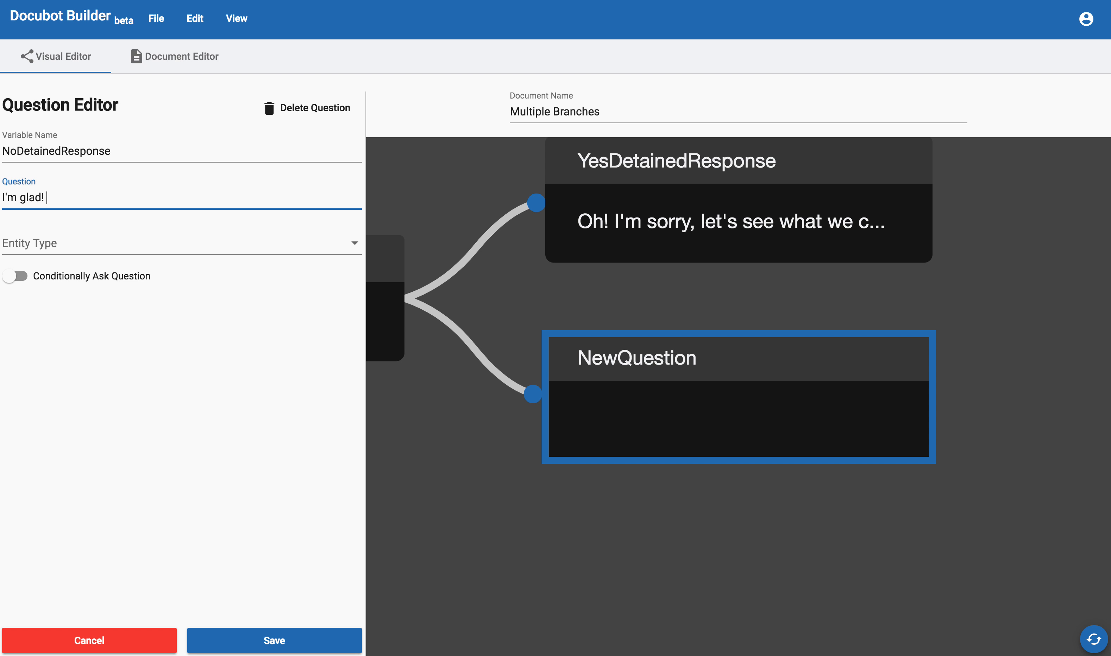
pyautogui.write("Let's get started")
pyautogui.click(55, 244)
pyautogui.scroll(-2, 86, 343)
pyautogui.scroll(-1, 96, 376)
pyautogui.click(84, 325)
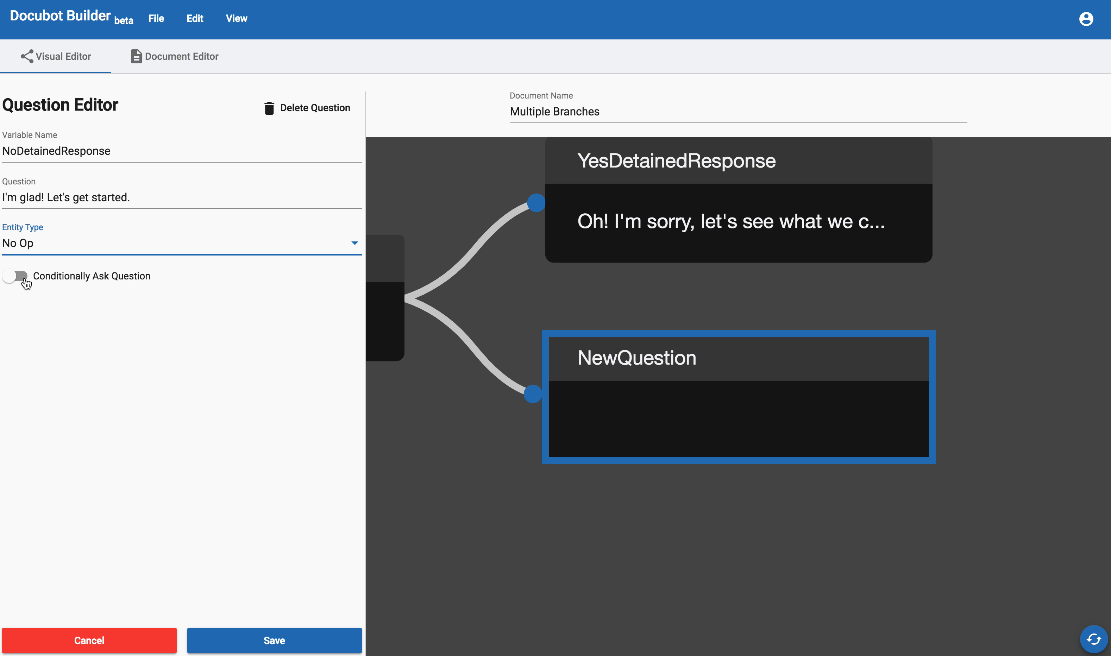
# Make NoDetainedResponse conditional on every condition being true, with the condition Detained Equals No, and save the question.
pyautogui.click(21, 277)
pyautogui.click(67, 316)
pyautogui.click(70, 315)
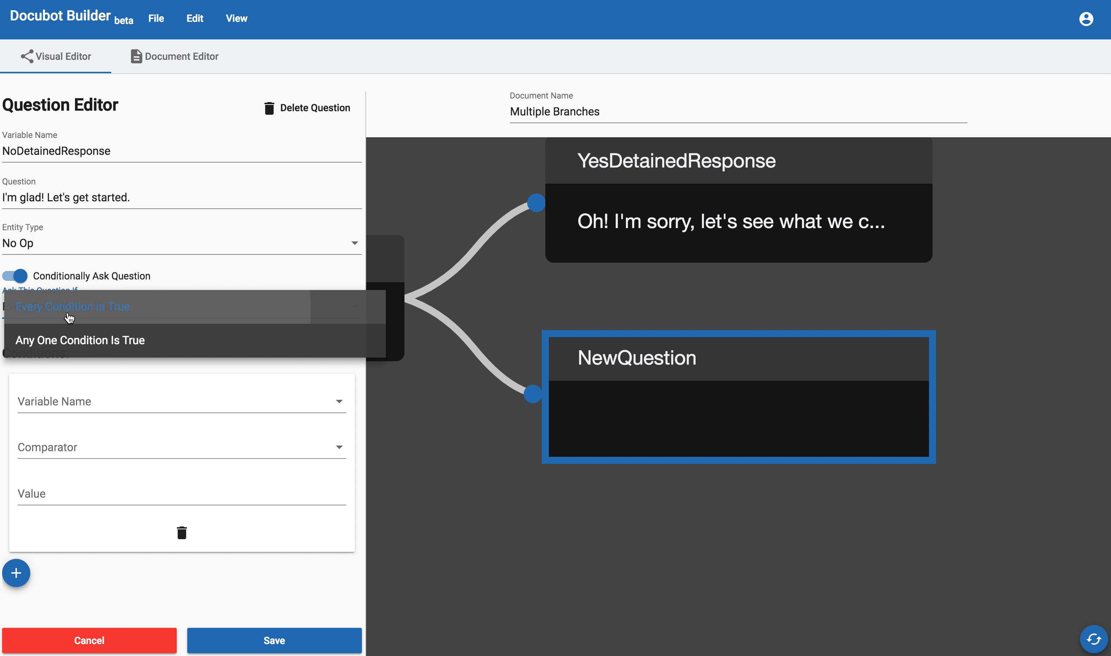
pyautogui.click(75, 411)
pyautogui.click(73, 411)
pyautogui.click(82, 449)
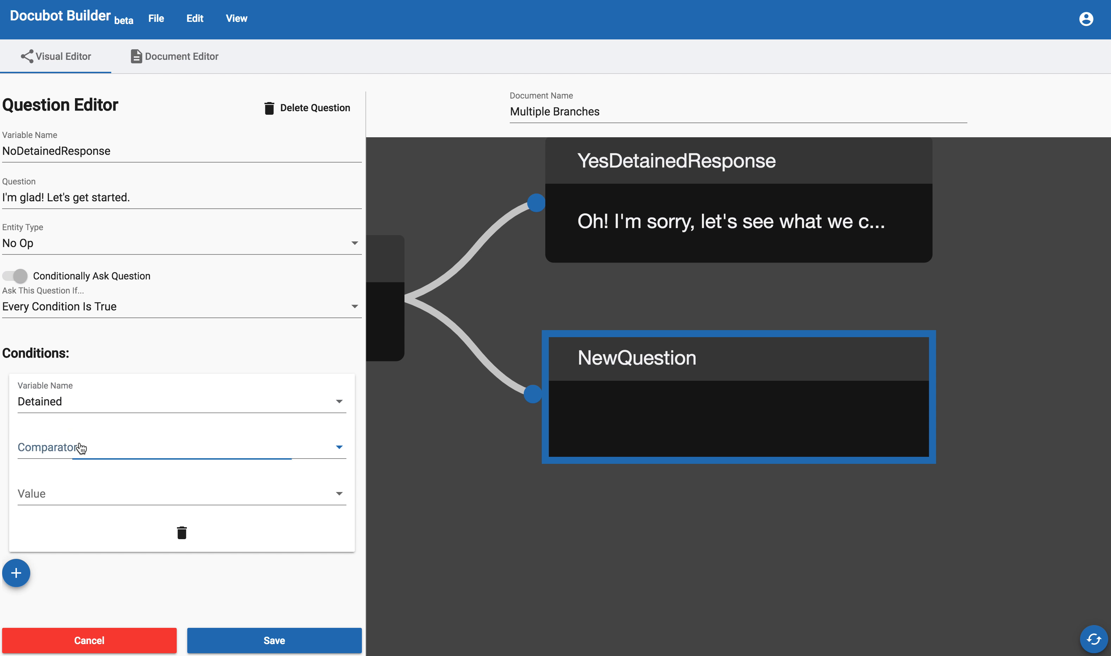
pyautogui.click(82, 458)
pyautogui.click(85, 495)
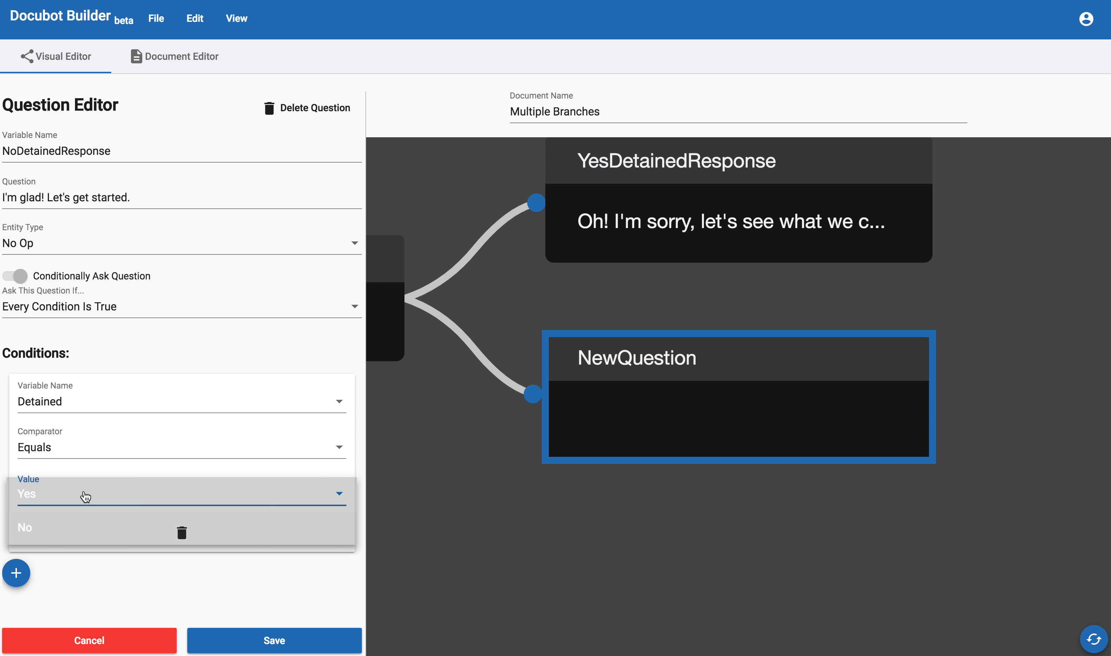
pyautogui.click(82, 536)
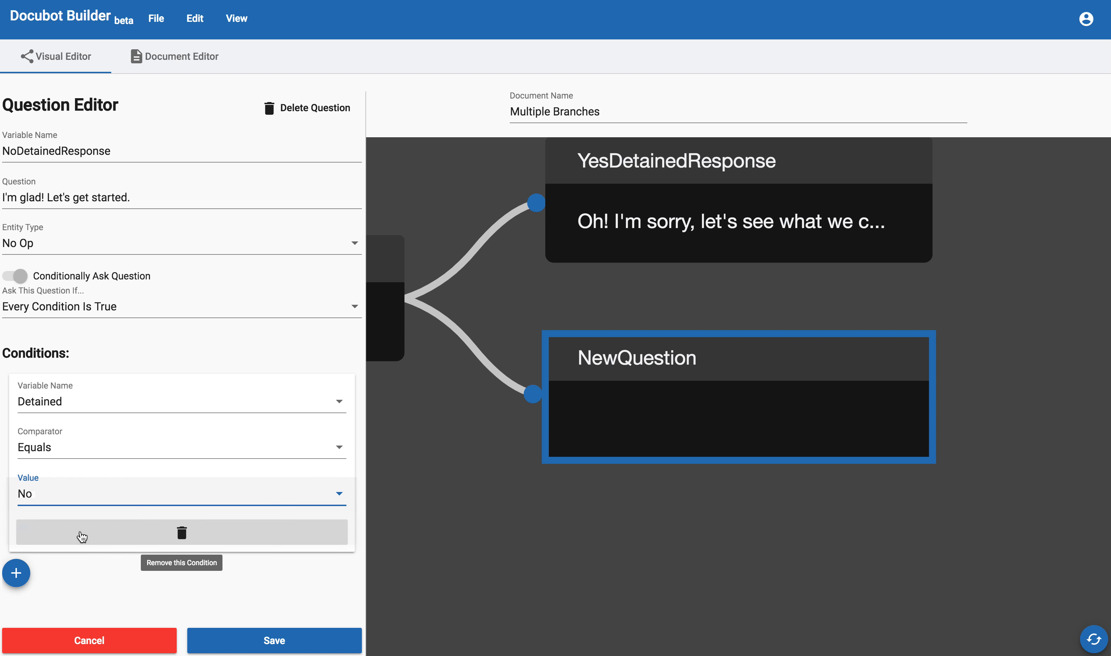
pyautogui.click(281, 641)
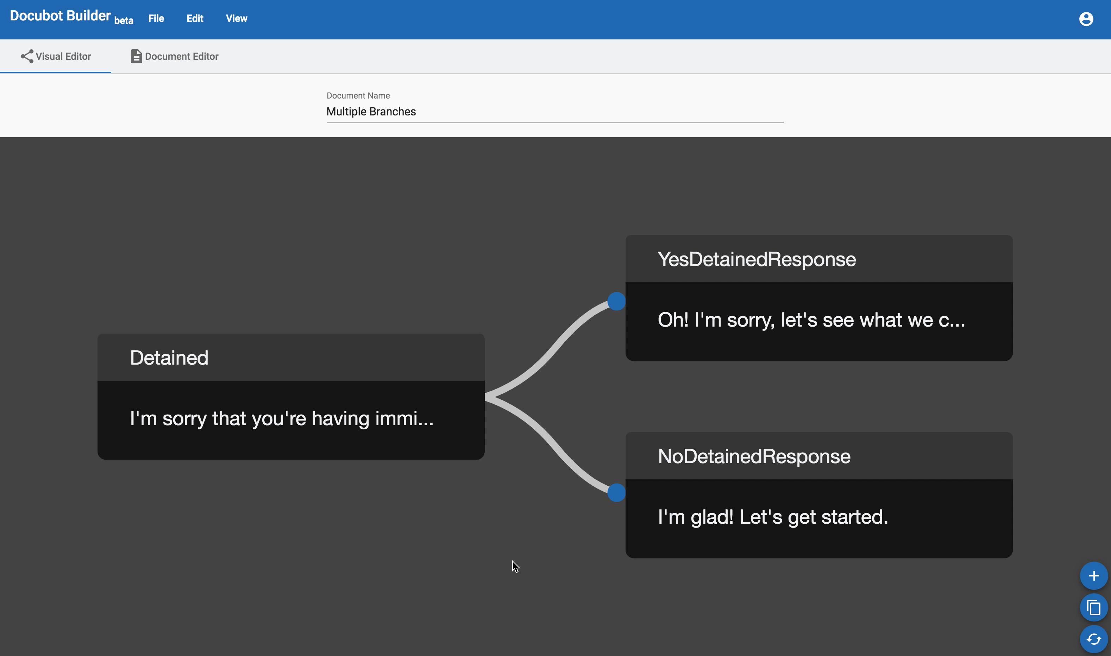
# Add a new question under YesDetainedResponse and name its variable PersonName.
pyautogui.moveTo(703, 605); pyautogui.dragTo(691, 607)
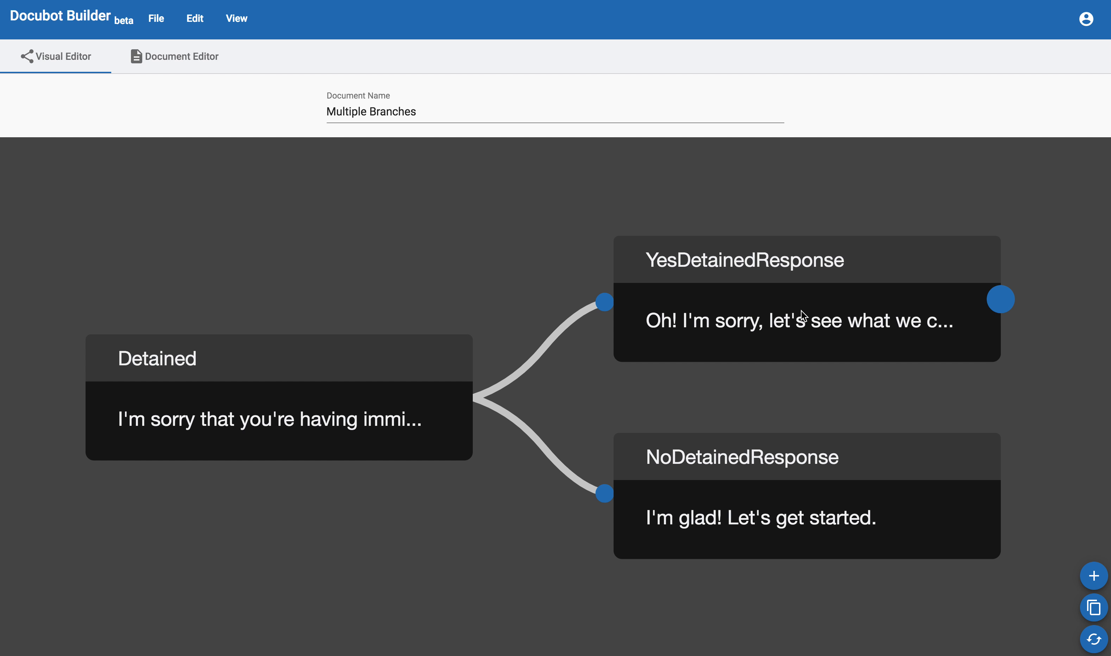
pyautogui.moveTo(859, 477)
pyautogui.click(1095, 577)
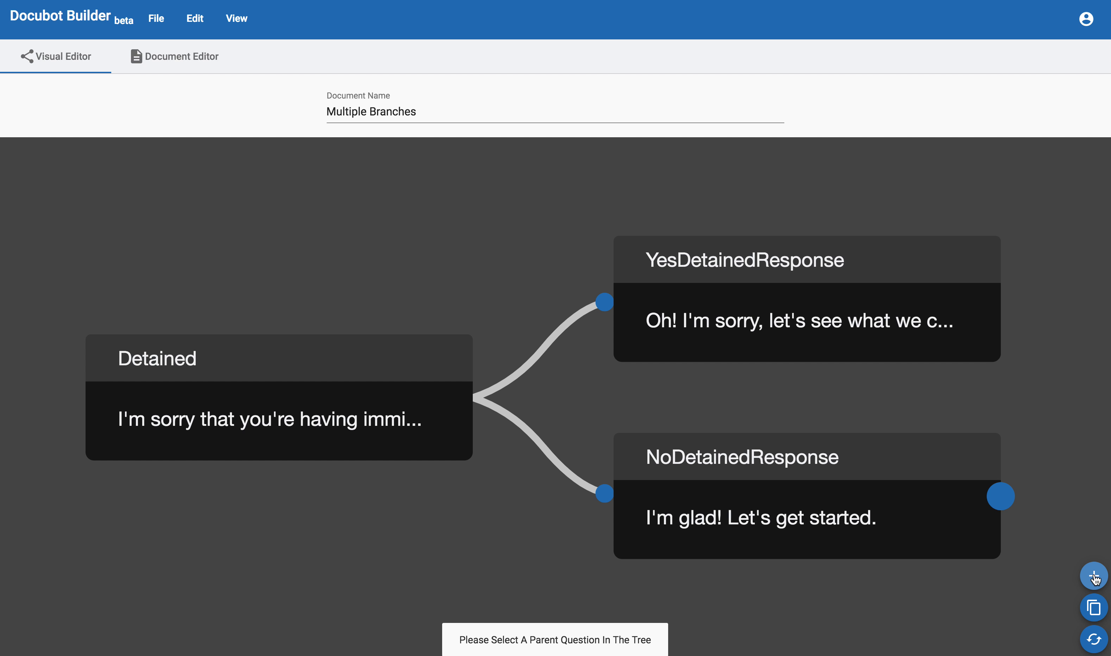
pyautogui.click(941, 302)
pyautogui.click(941, 303)
pyautogui.click(93, 156)
pyautogui.moveTo(93, 156); pyautogui.dragTo(6, 150)
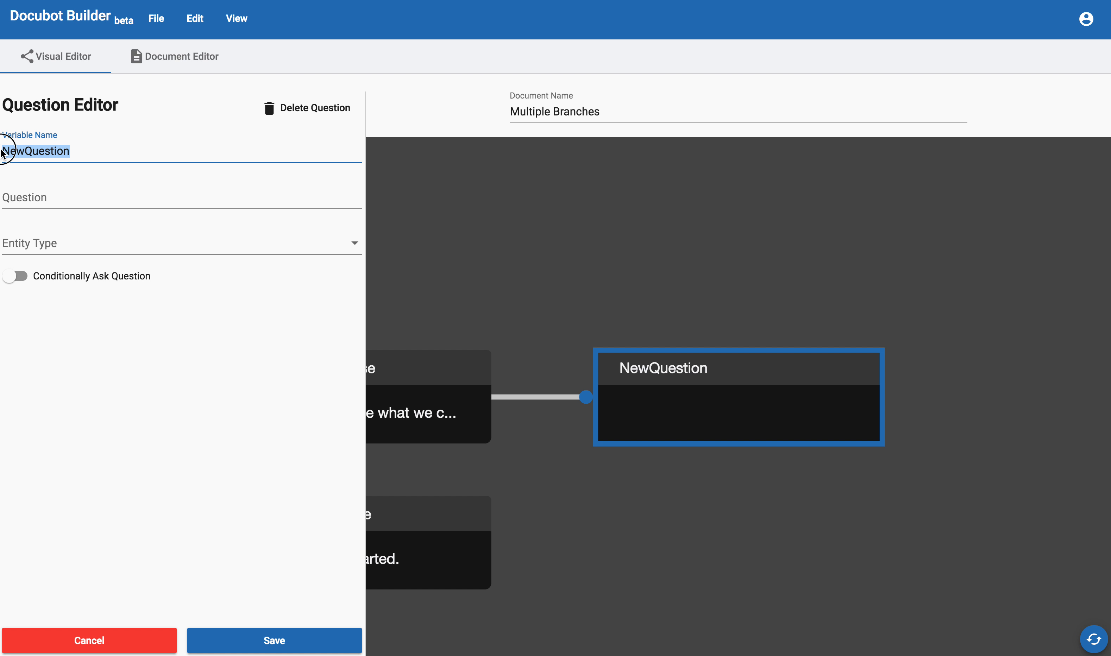
pyautogui.write('PersonName')
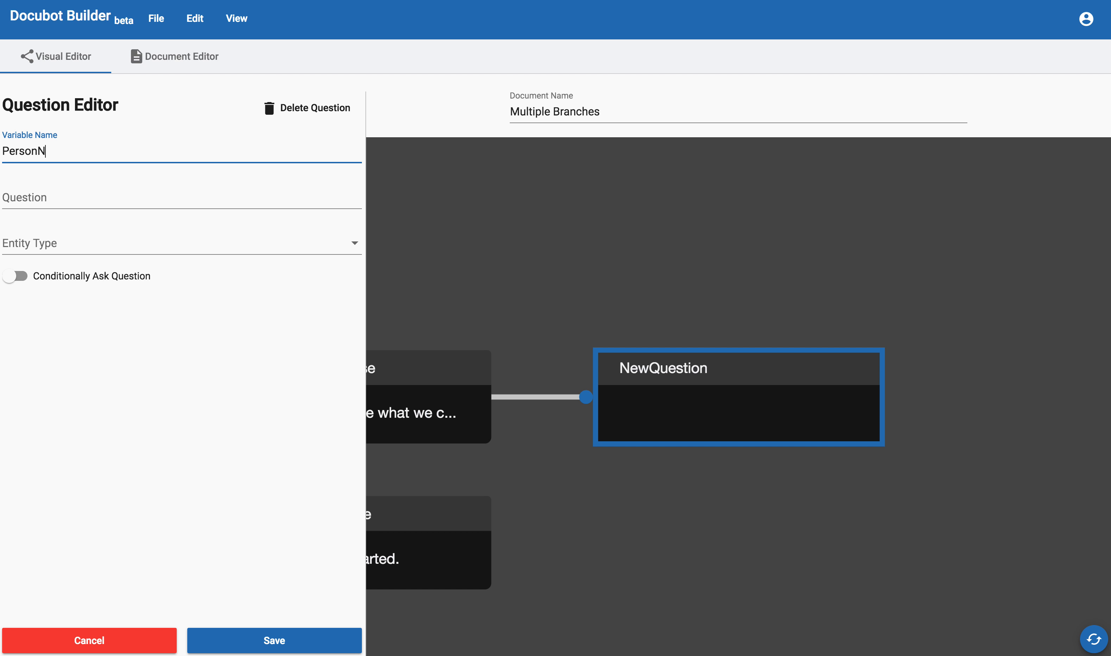
# Enter "What is the person's name who is having immigration trouble?" as the question text, set the entity type to Person Name, and save the question.
pyautogui.click(19, 198)
pyautogui.write("What is the person's name who is having imm")
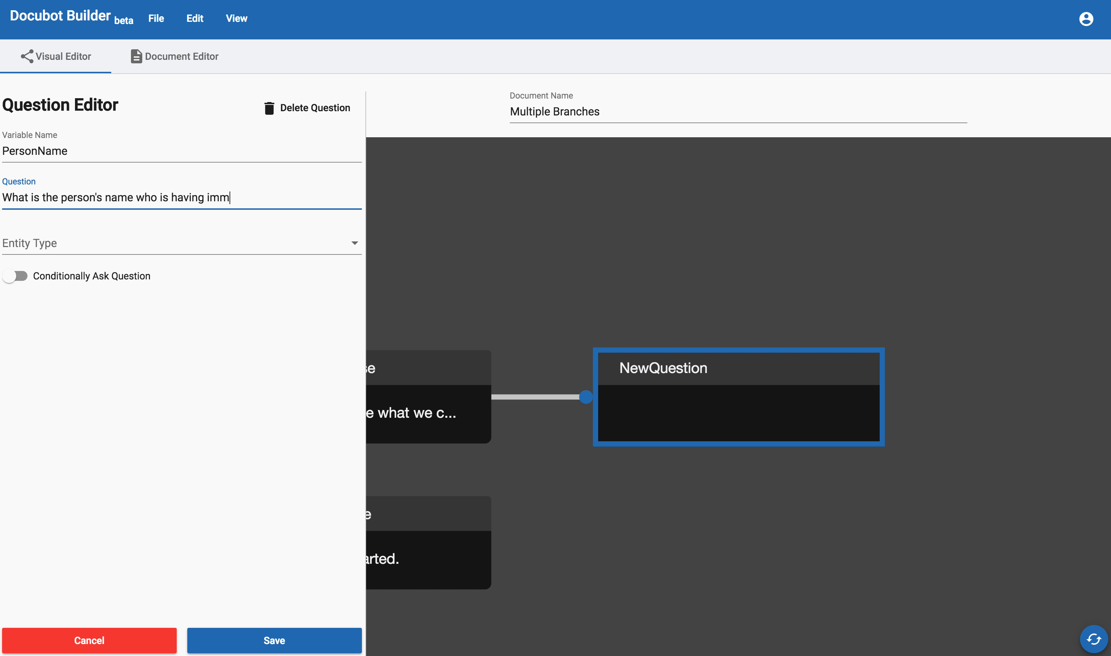
pyautogui.write('igration trouble?')
pyautogui.click(201, 251)
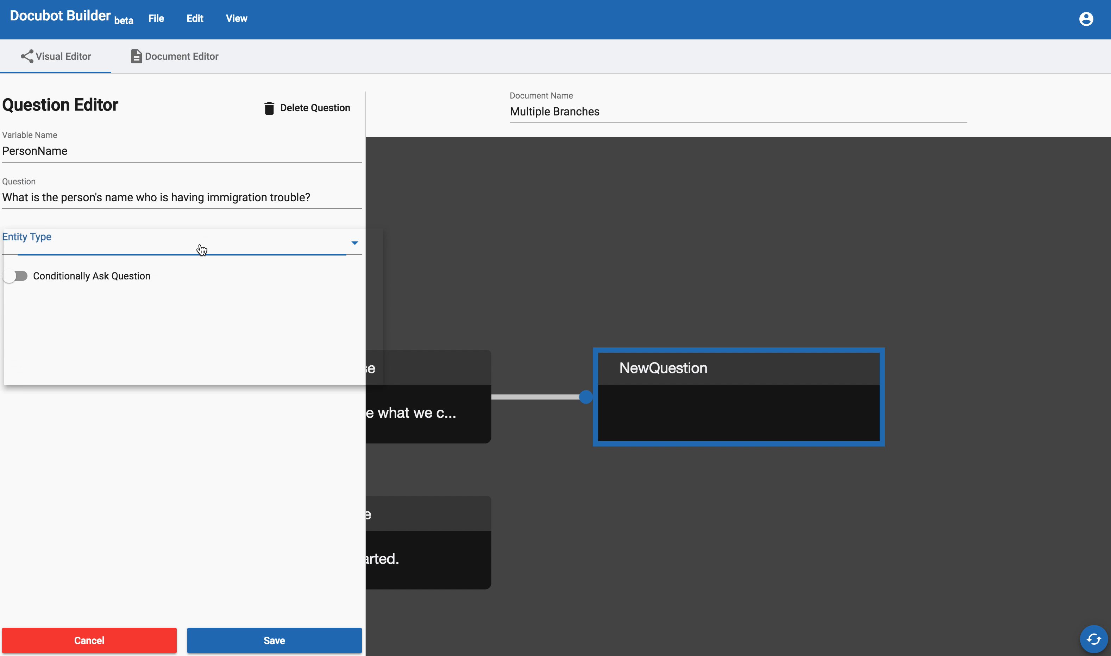
pyautogui.scroll(-5, 170, 326)
pyautogui.click(150, 341)
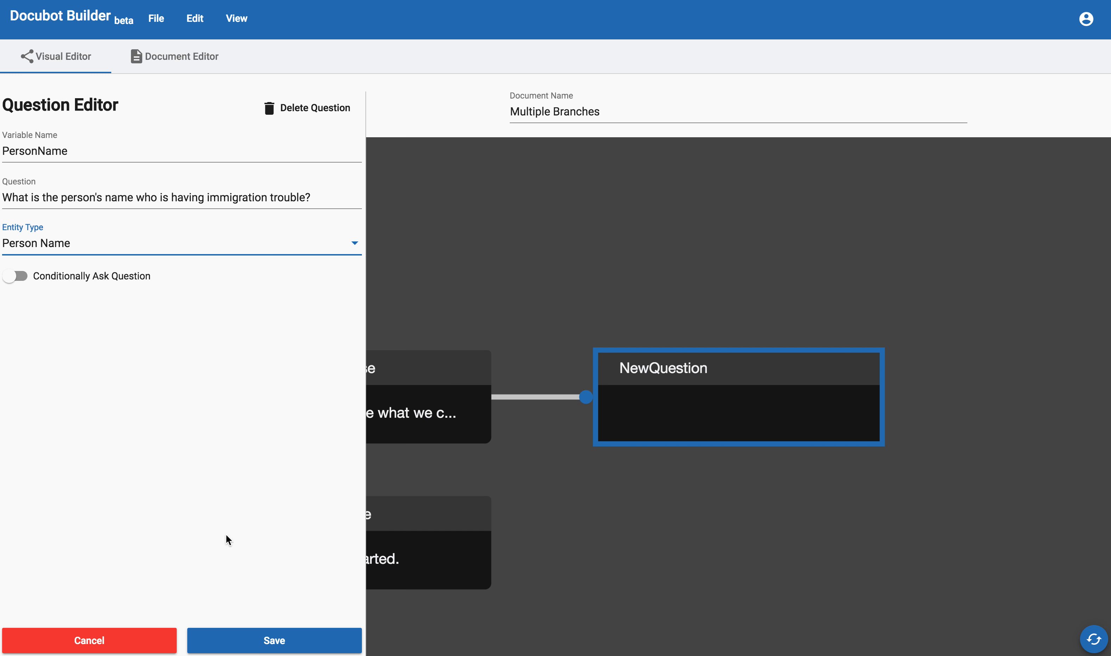
pyautogui.click(255, 639)
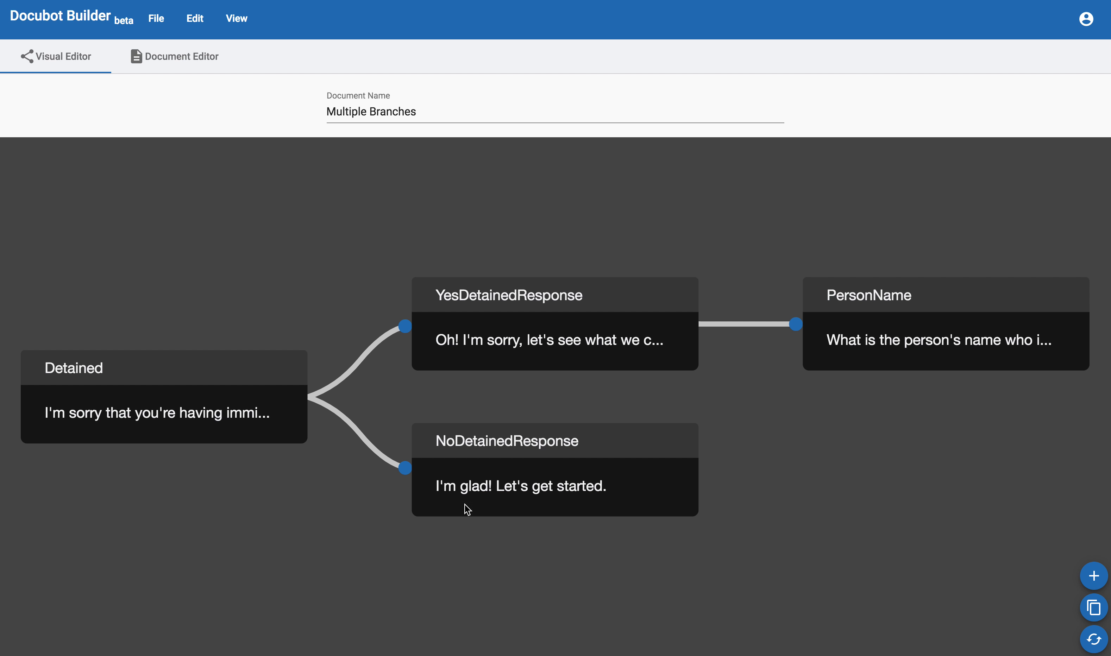
# Add a new question under PersonName in the YesDetainedResponse branch and name its variable PersonAddress.
pyautogui.moveTo(683, 455)
pyautogui.moveTo(860, 356)
pyautogui.click(1094, 573)
pyautogui.click(927, 312)
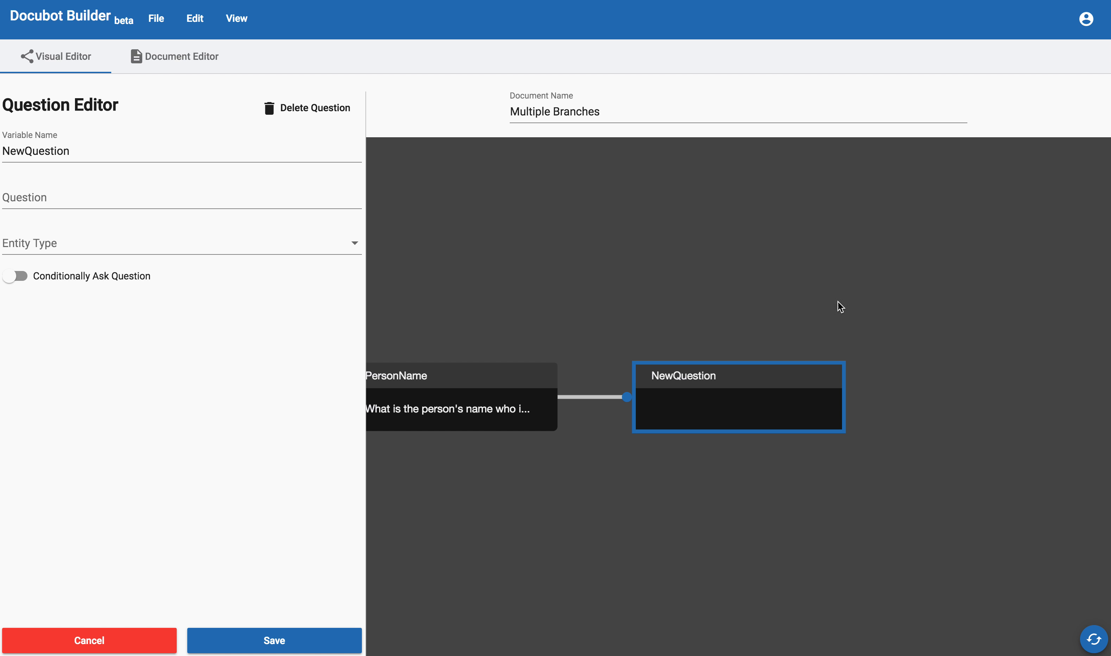
pyautogui.click(82, 147)
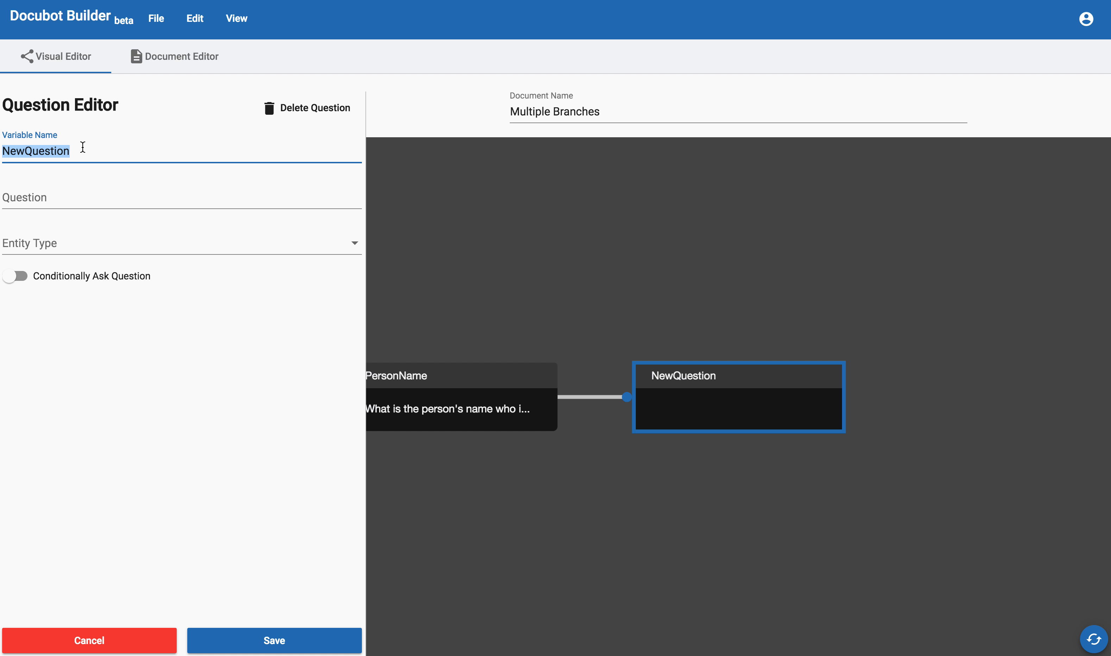
pyautogui.write('PersonAddress')
# Enter "What is the person's address who is having immigration troubles?" as the PersonAddress question text, choose its entity type, and save the question.
pyautogui.press('Tab')
pyautogui.write('What is the ')
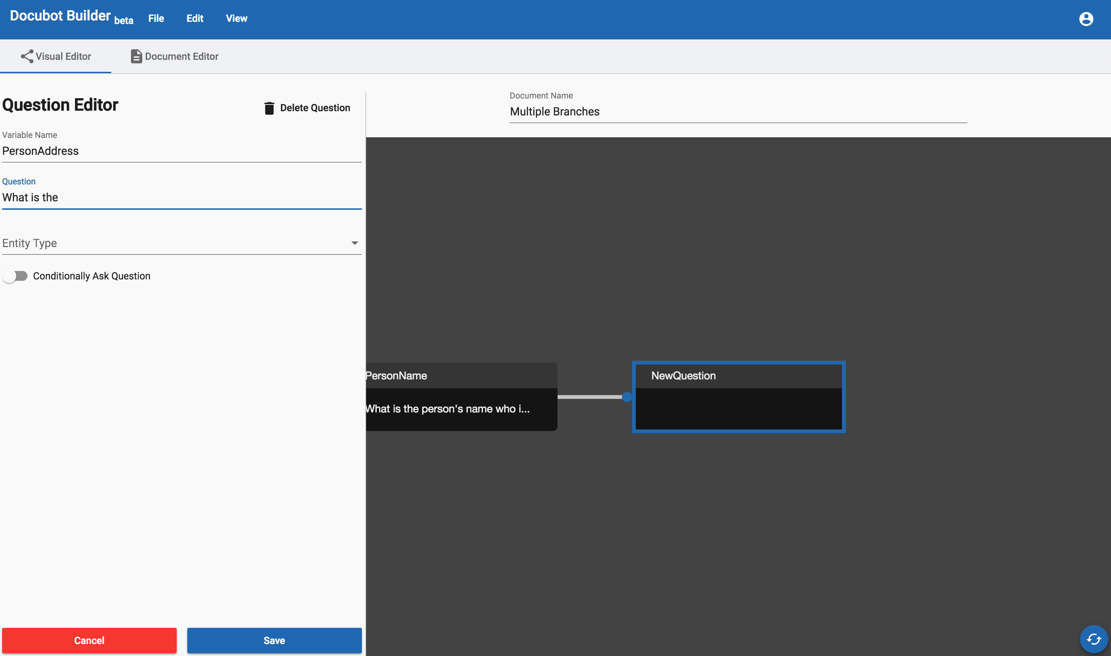
pyautogui.write("person's address who is having immigration troubles?")
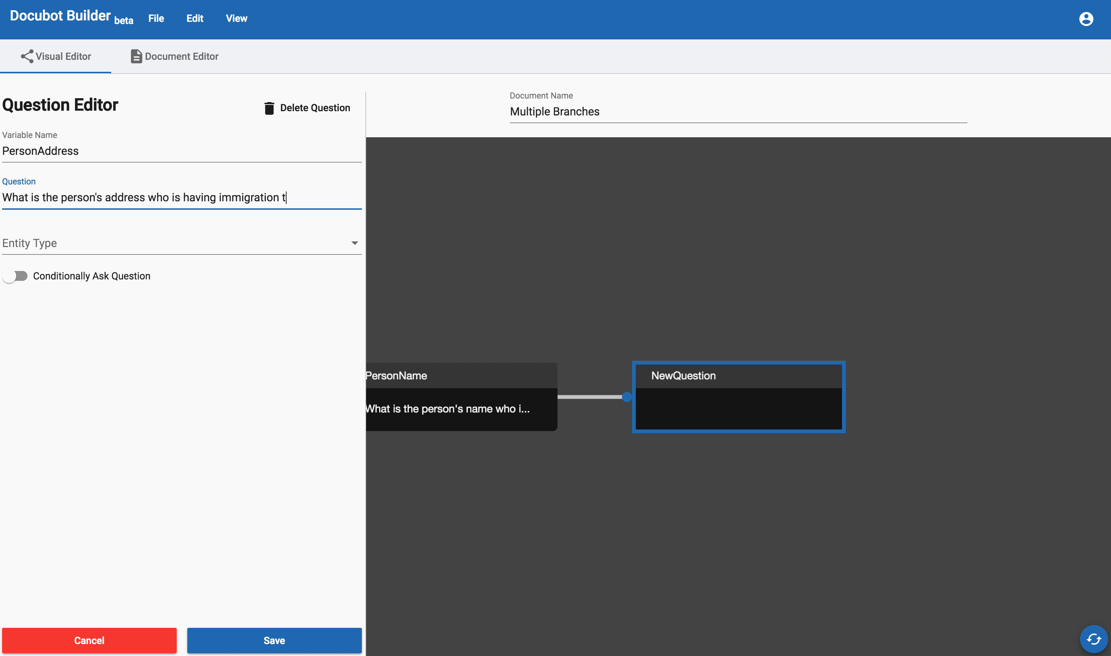
pyautogui.click(73, 244)
pyautogui.scroll(-6, 82, 336)
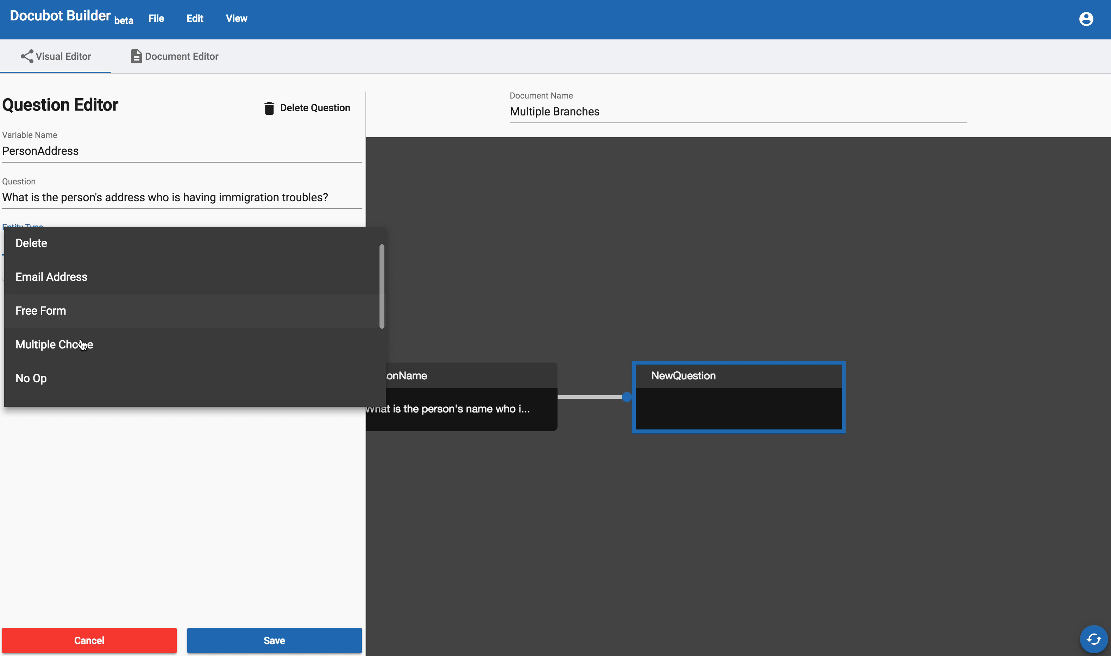
pyautogui.click(81, 355)
pyautogui.click(256, 639)
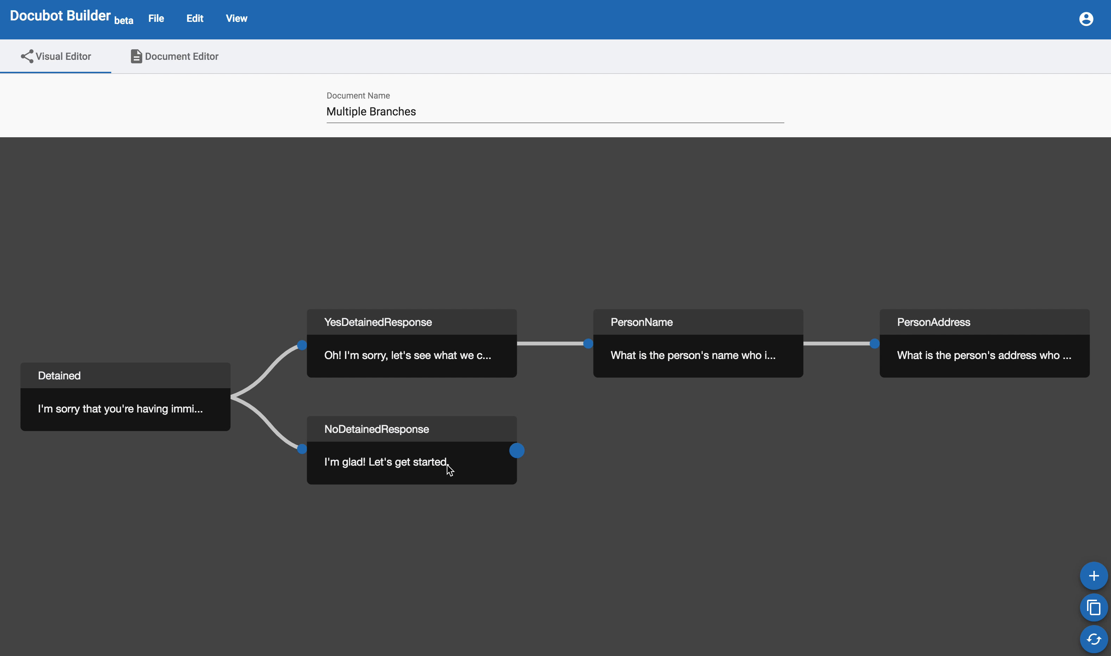
# Copy the PersonName question with its PersonAddress follow-up to the parent question NoDetainedResponse.
pyautogui.click(1095, 610)
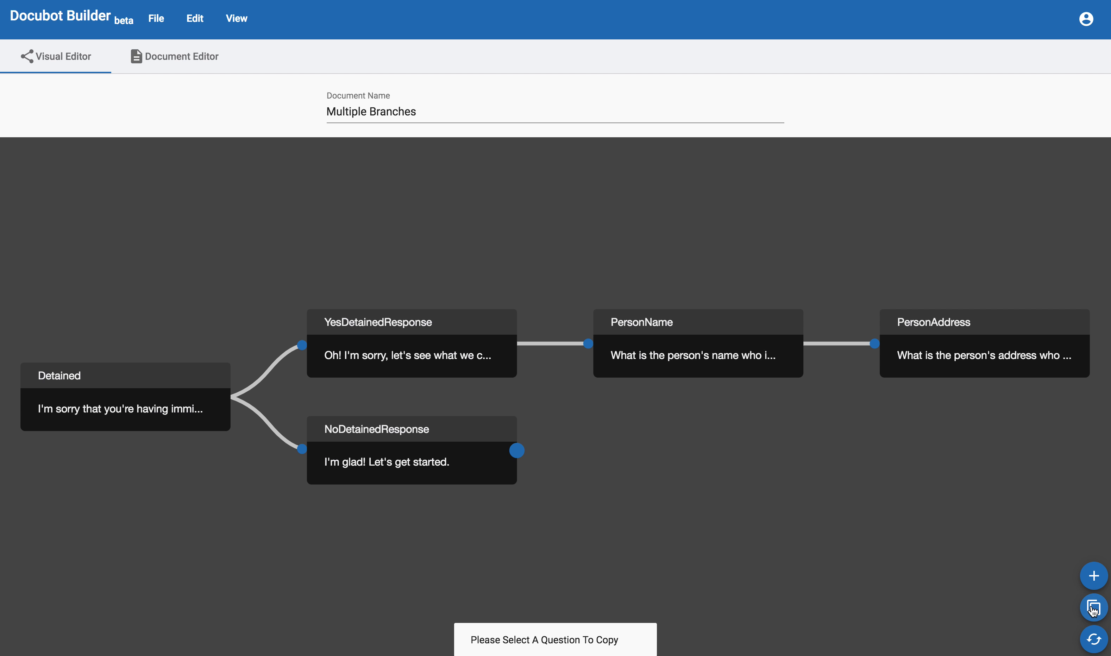
pyautogui.click(672, 332)
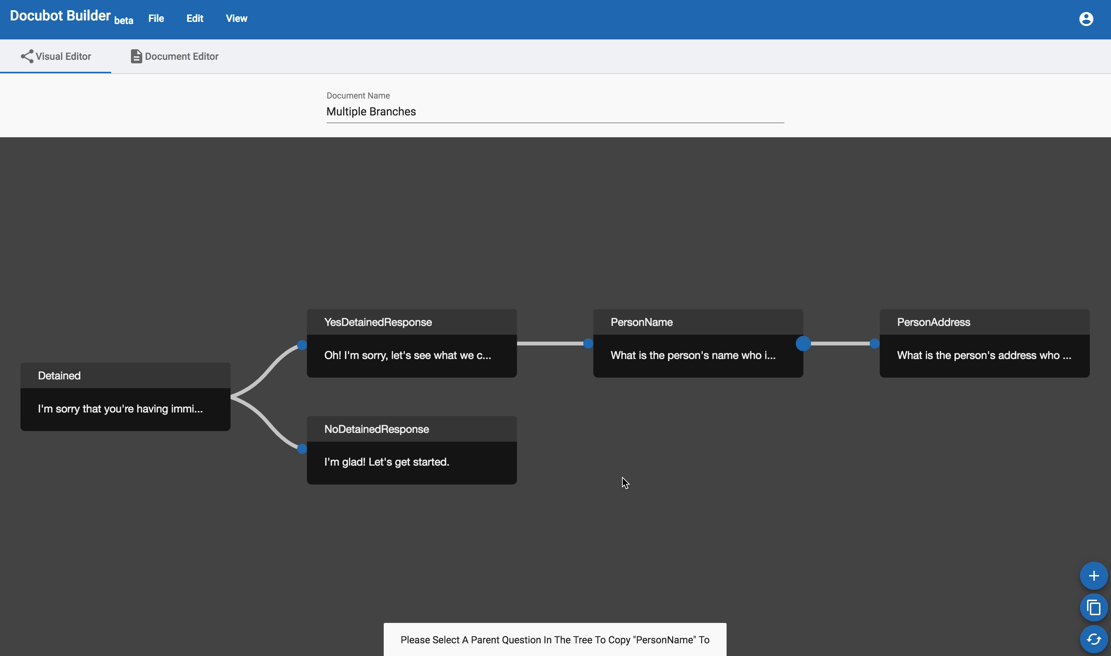
pyautogui.click(435, 460)
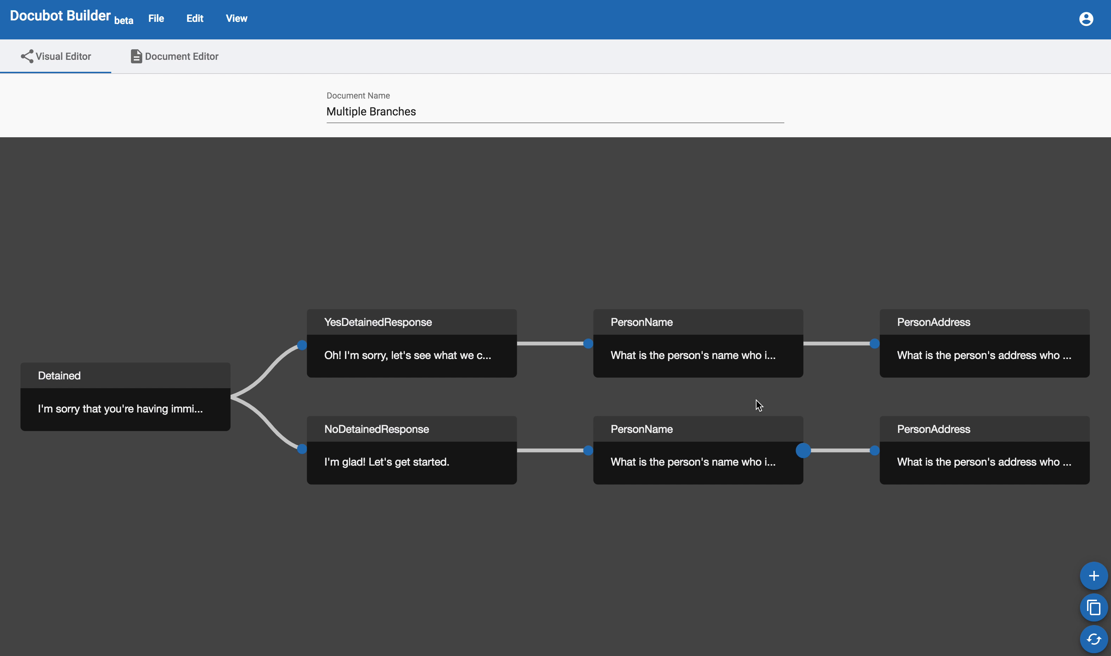
# Reword the copied PersonName question to "What's the person's name who is having immigration trouble?" and save the change to all matching questions.
pyautogui.click(755, 469)
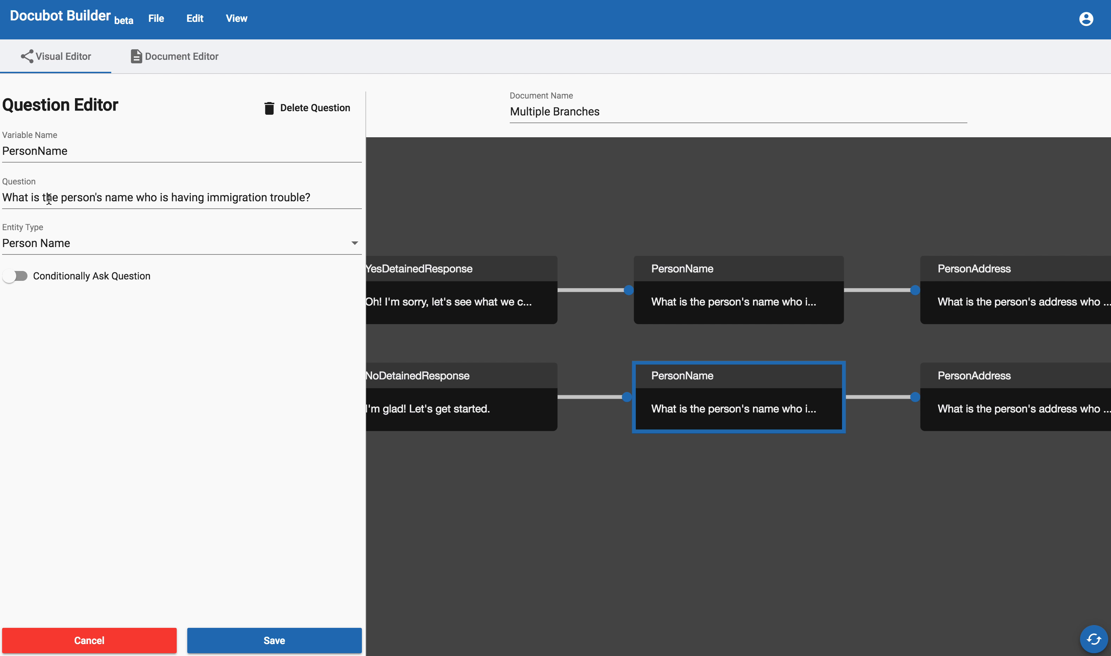
pyautogui.doubleClick(29, 200)
pyautogui.press('BackSpace')
pyautogui.press('BackSpace')
pyautogui.write("'s")
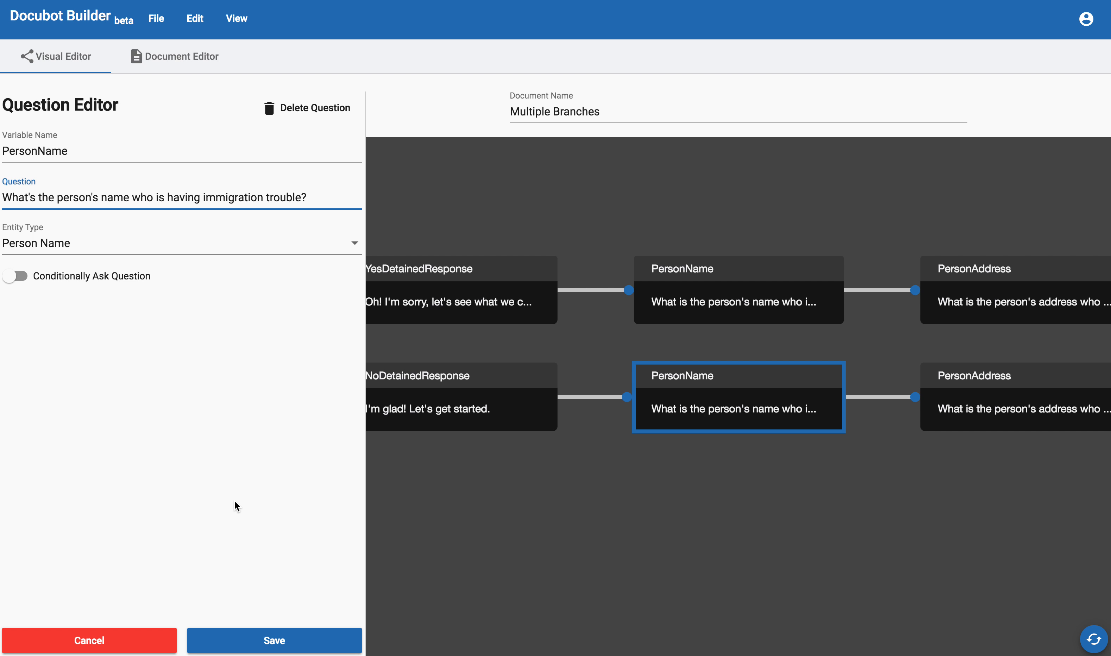
pyautogui.click(273, 639)
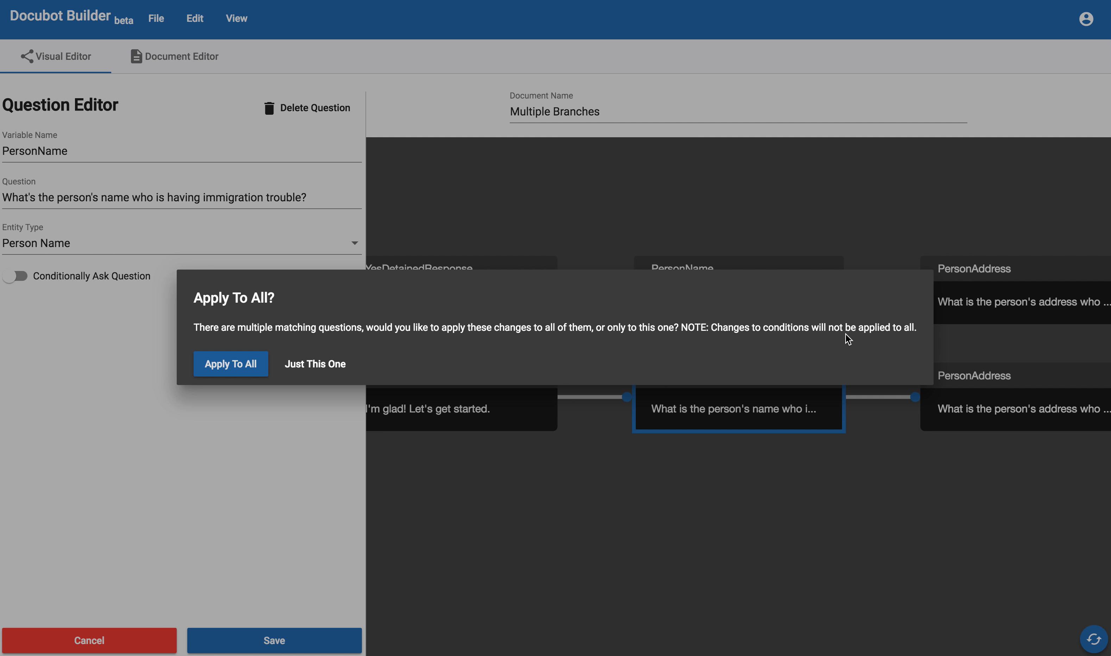
pyautogui.click(248, 364)
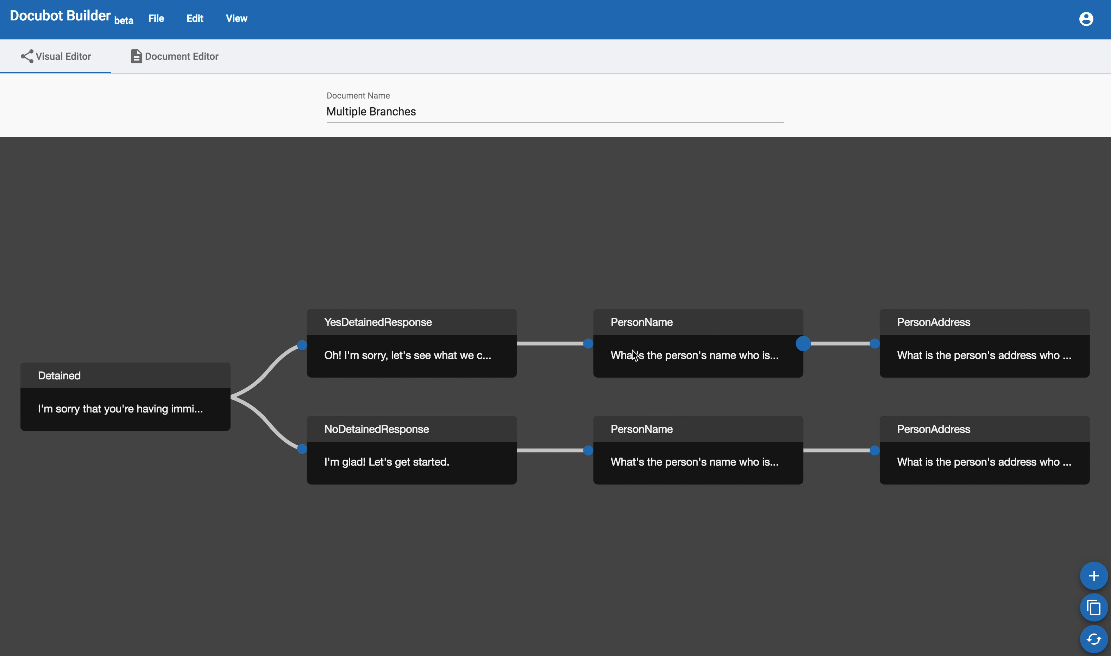